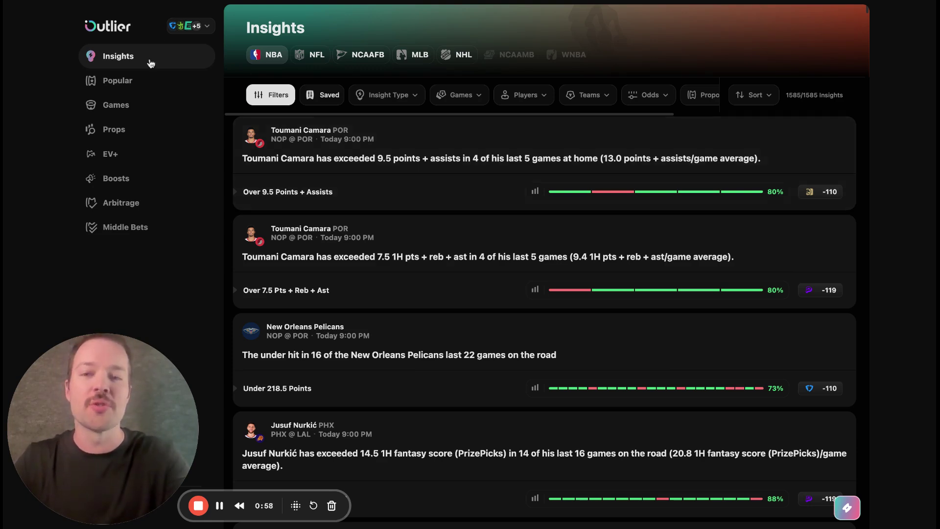
- Look through the insight type filter options for the NBA insights, keeping All Insights selected
{"action": "scroll", "coordinate": [395, 199], "scroll_direction": "down", "scroll_amount": 1}
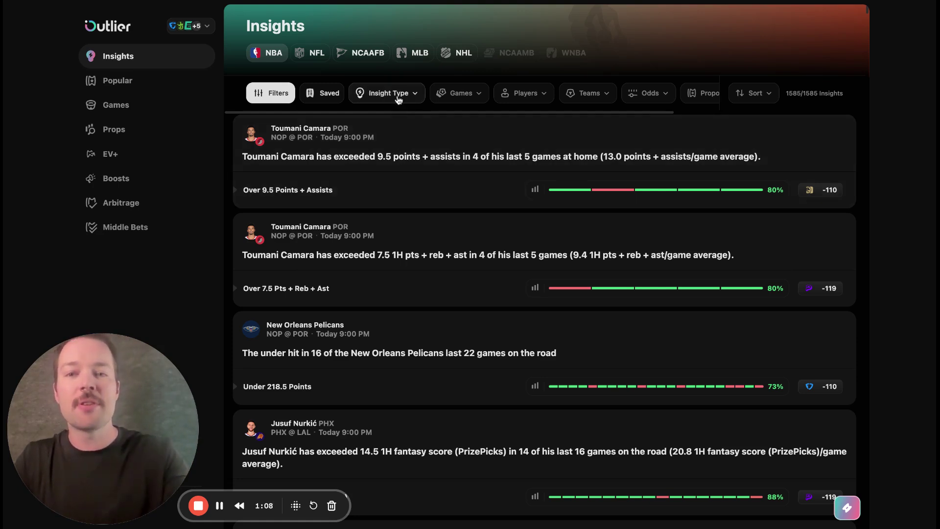
{"action": "scroll", "coordinate": [398, 98], "scroll_direction": "right", "scroll_amount": 3}
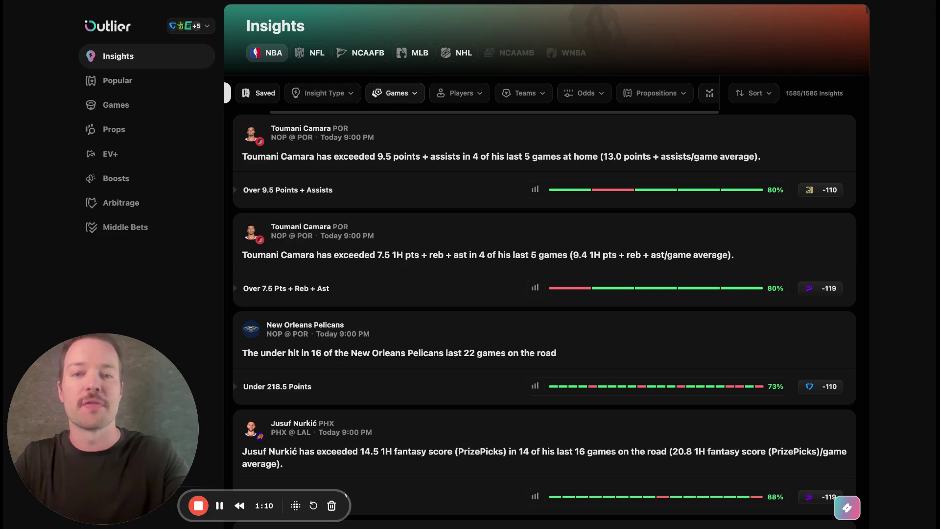
{"action": "left_click", "coordinate": [349, 97]}
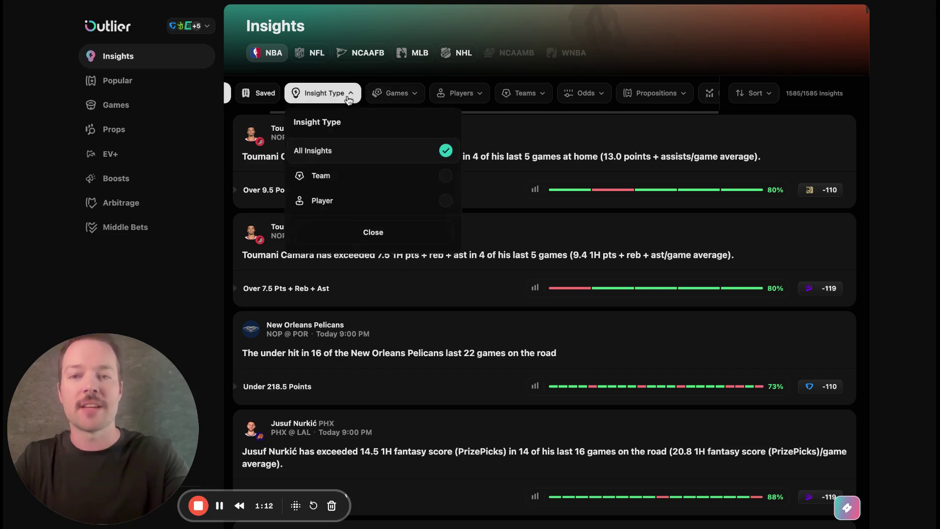
{"action": "left_click", "coordinate": [349, 97]}
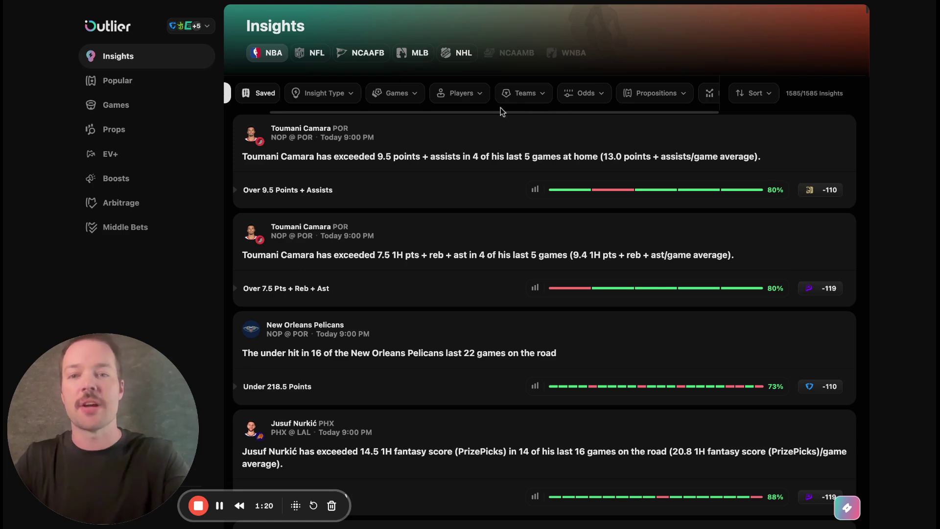
- Filter the NBA insights to the Suns @ Lakers game
{"action": "left_click", "coordinate": [407, 101]}
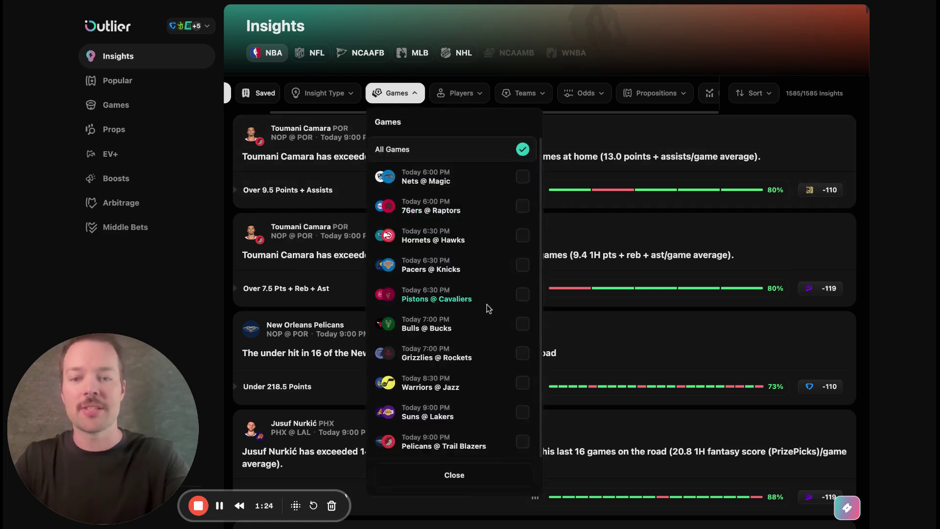
{"action": "left_click", "coordinate": [524, 414]}
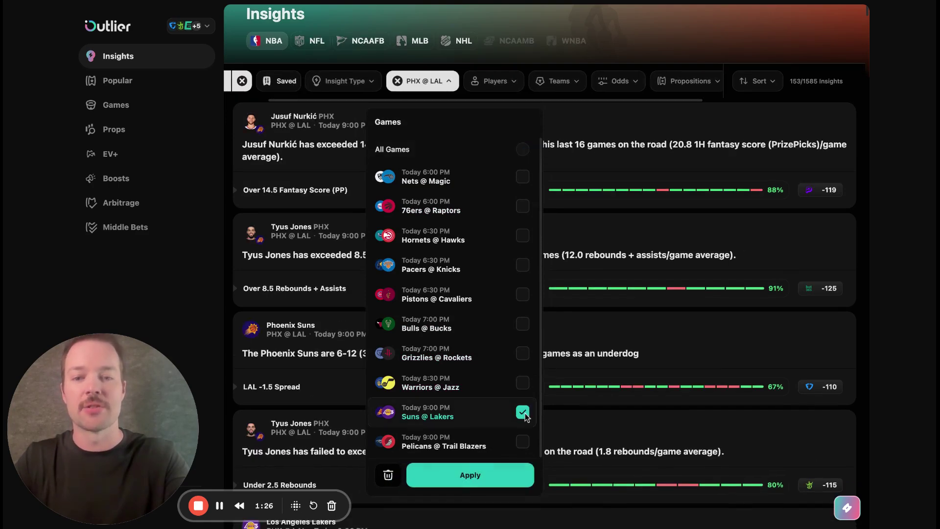
{"action": "left_click", "coordinate": [504, 487]}
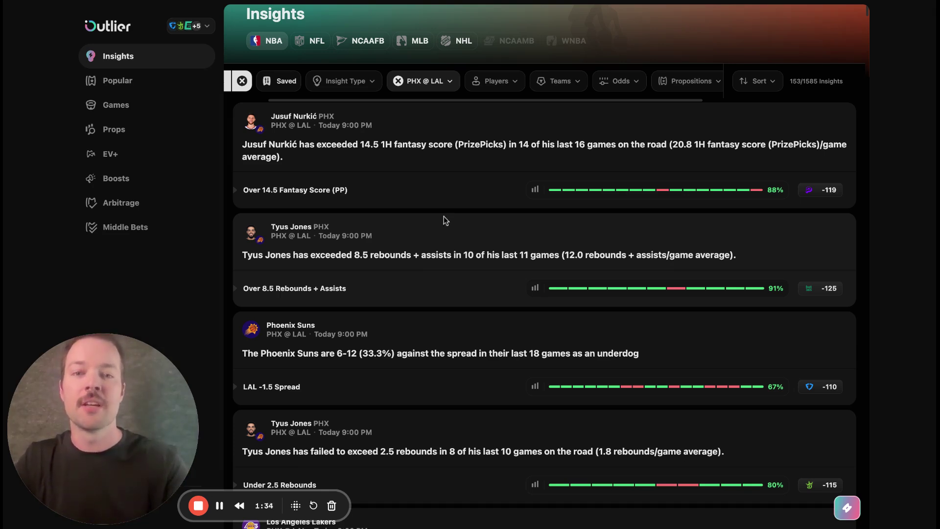
- Open the chart details for Tyus Jones's Over 8.5 Rebounds + Assists insight
{"action": "scroll", "coordinate": [445, 219], "scroll_direction": "down", "scroll_amount": 1}
{"action": "scroll", "coordinate": [443, 216], "scroll_direction": "down", "scroll_amount": 5}
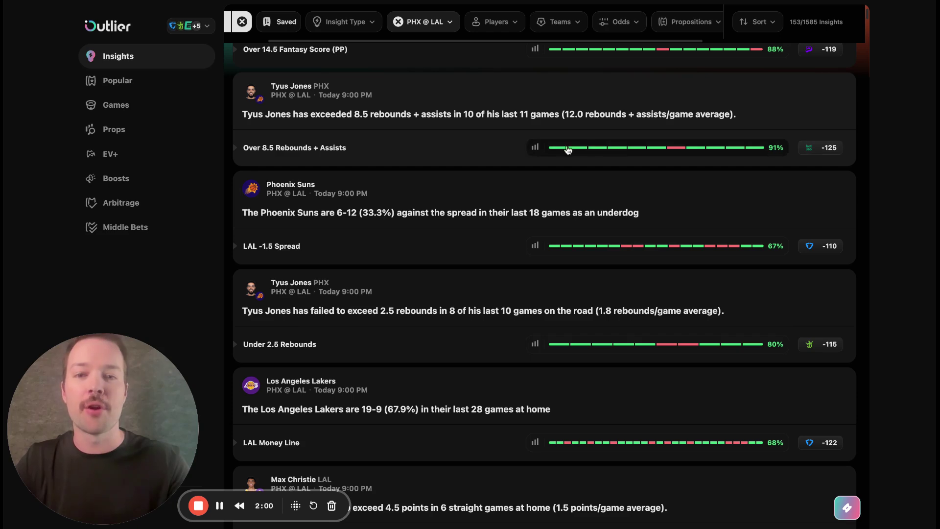
{"action": "left_click", "coordinate": [536, 150]}
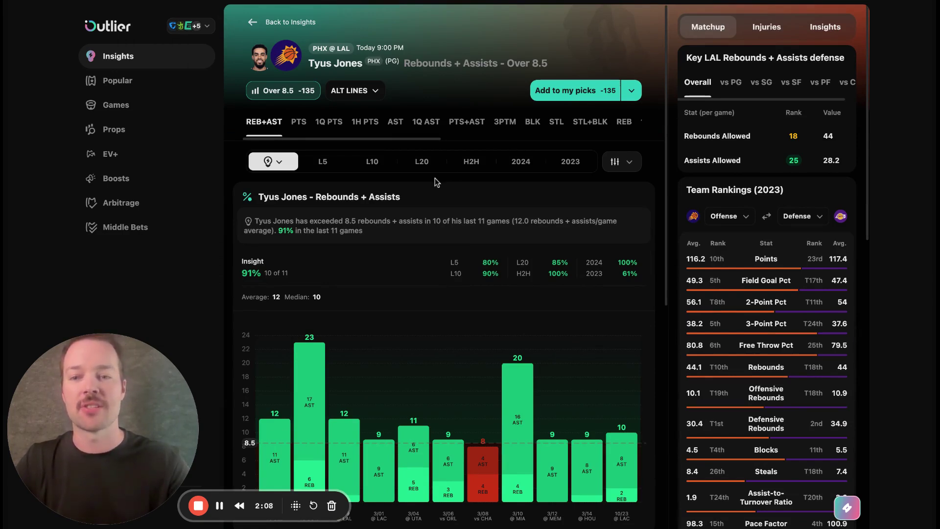
- Compare the rebounds + assists chart across L5, L10, L20, H2H, 2024 and 2023, and leave it set to L10
{"action": "scroll", "coordinate": [434, 180], "scroll_direction": "down", "scroll_amount": 2}
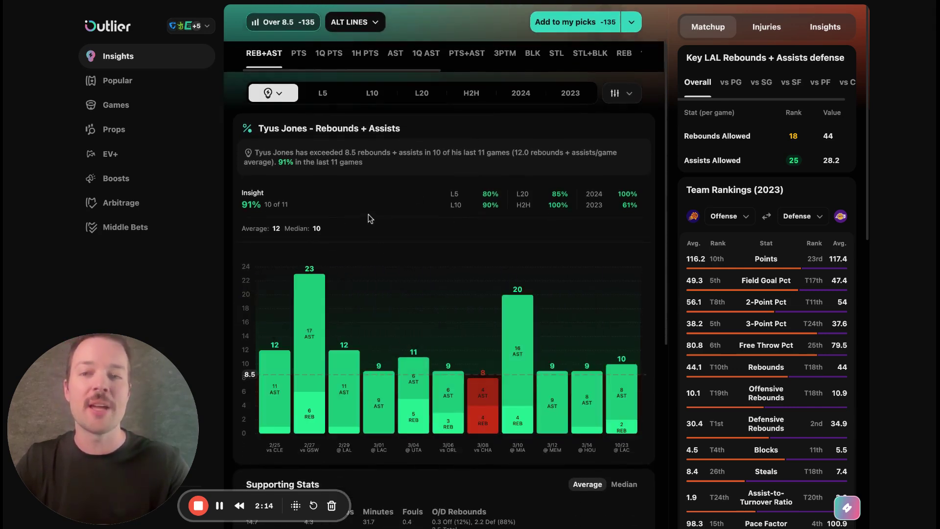
{"action": "scroll", "coordinate": [444, 264], "scroll_direction": "up", "scroll_amount": 1}
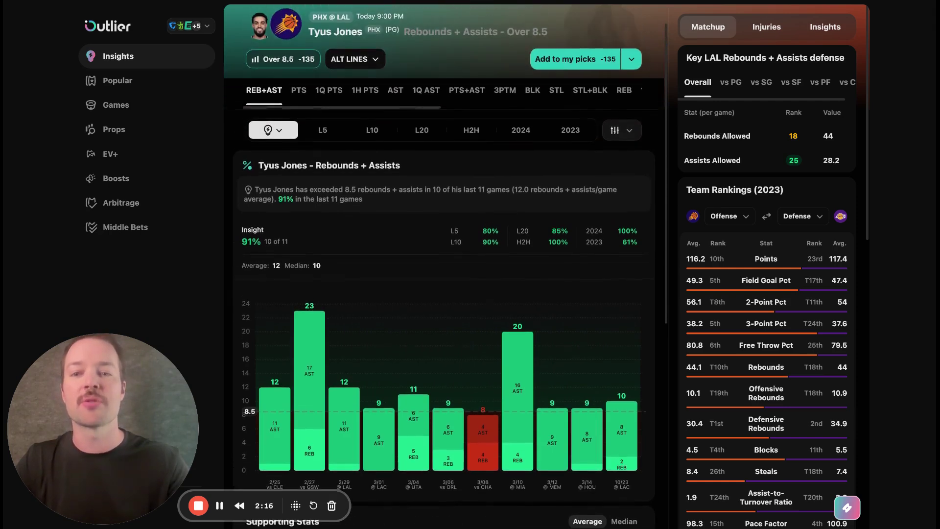
{"action": "scroll", "coordinate": [443, 264], "scroll_direction": "down", "scroll_amount": 1}
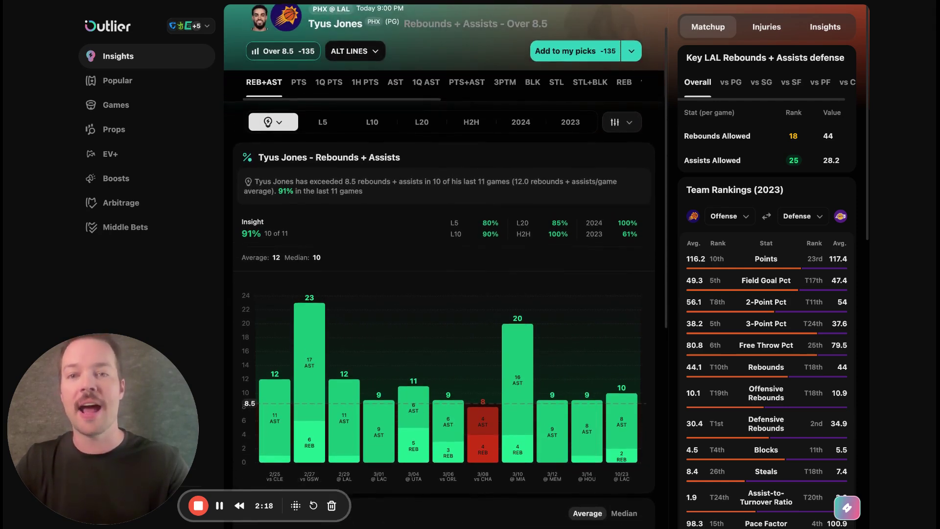
{"action": "scroll", "coordinate": [345, 143], "scroll_direction": "down", "scroll_amount": 1}
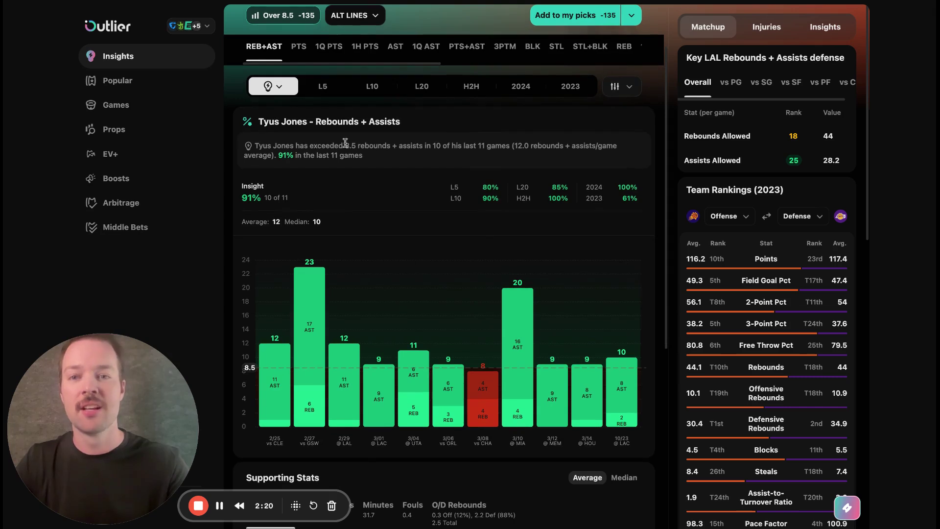
{"action": "left_click", "coordinate": [328, 94]}
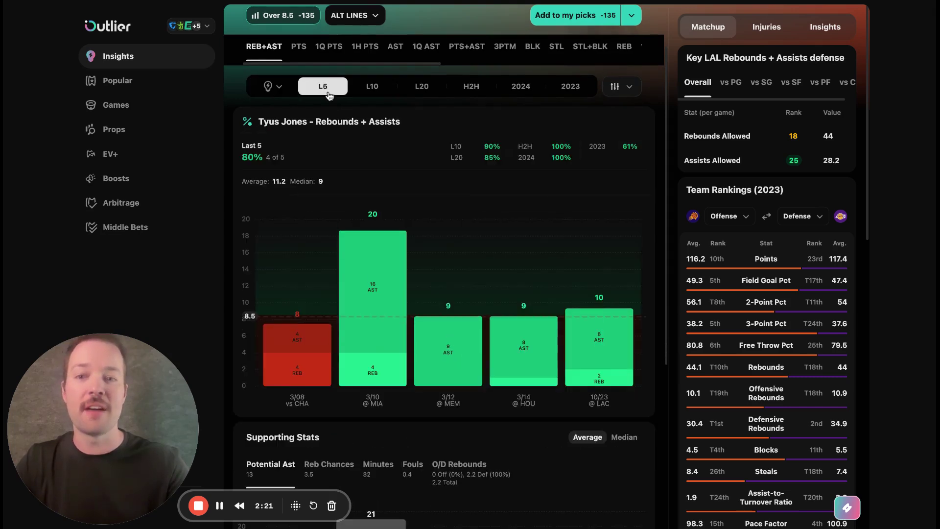
{"action": "left_click", "coordinate": [369, 95]}
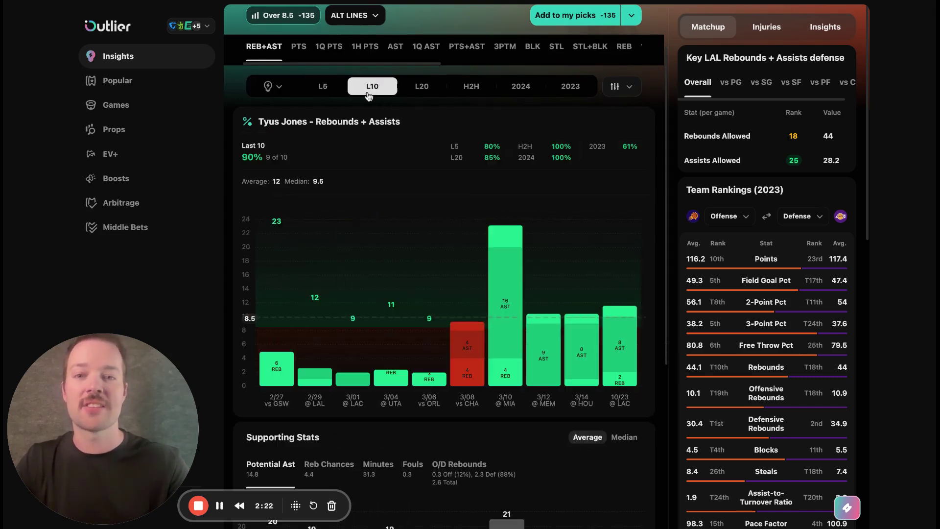
{"action": "left_click", "coordinate": [423, 93]}
{"action": "left_click", "coordinate": [471, 91]}
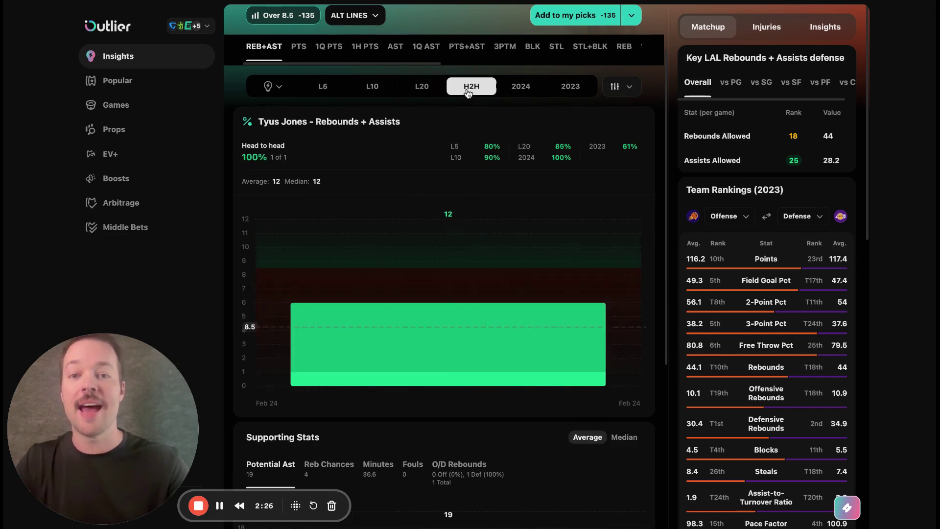
{"action": "left_click", "coordinate": [518, 92]}
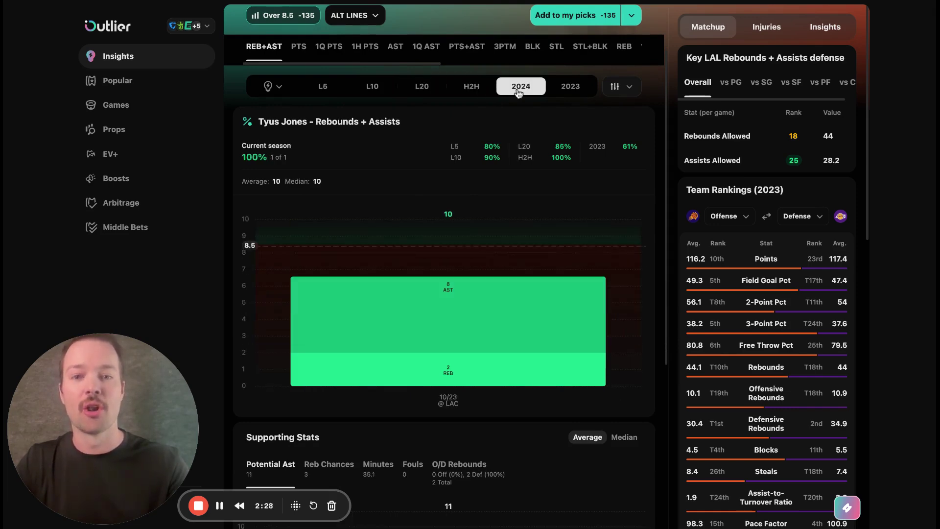
{"action": "left_click", "coordinate": [576, 91]}
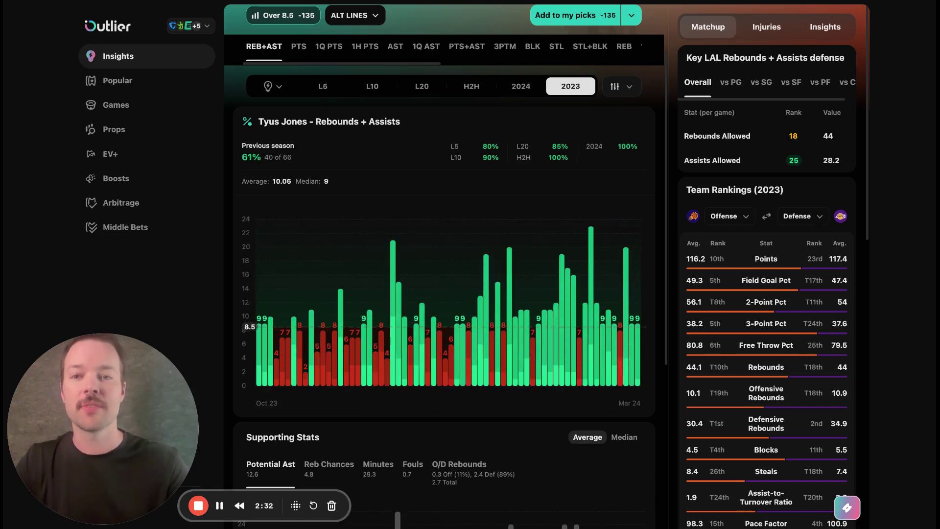
{"action": "left_click", "coordinate": [375, 89]}
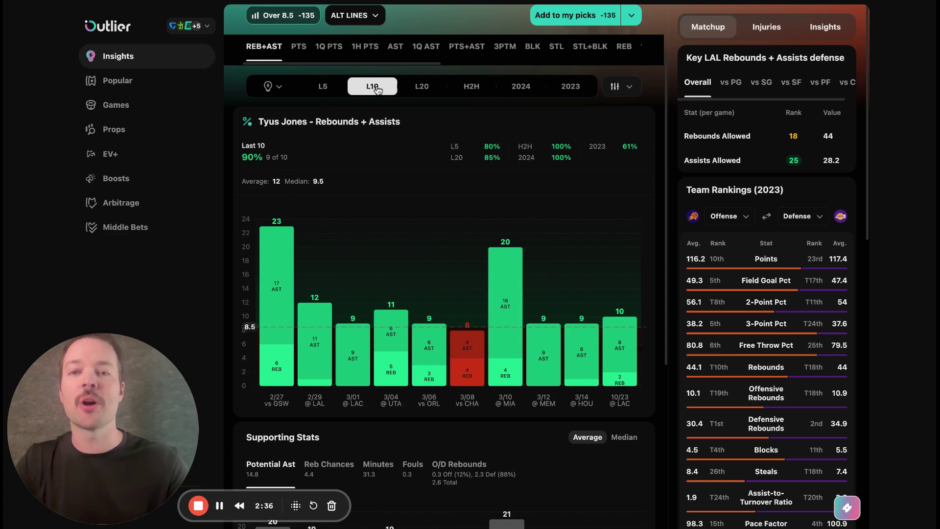
- Filter the chart to away games only and to games without Bradley Beal
{"action": "scroll", "coordinate": [377, 90], "scroll_direction": "up", "scroll_amount": 3}
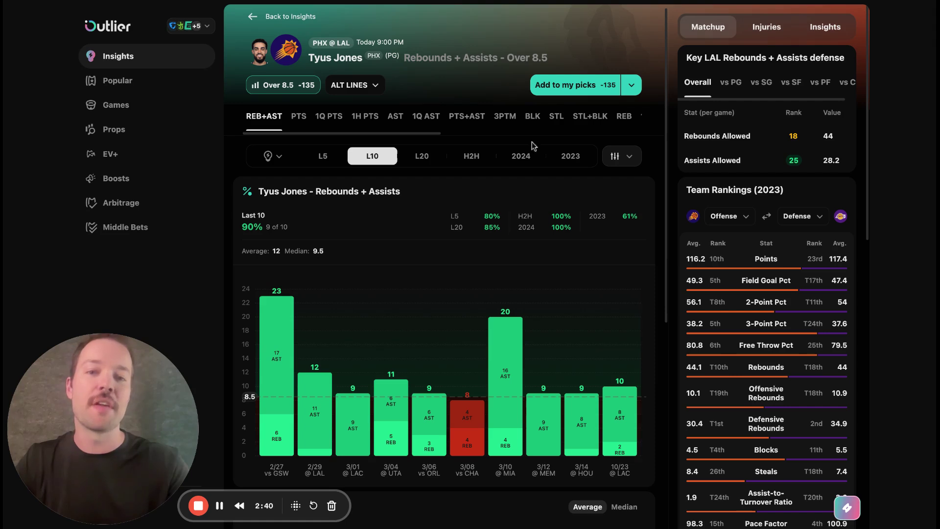
{"action": "left_click", "coordinate": [626, 161]}
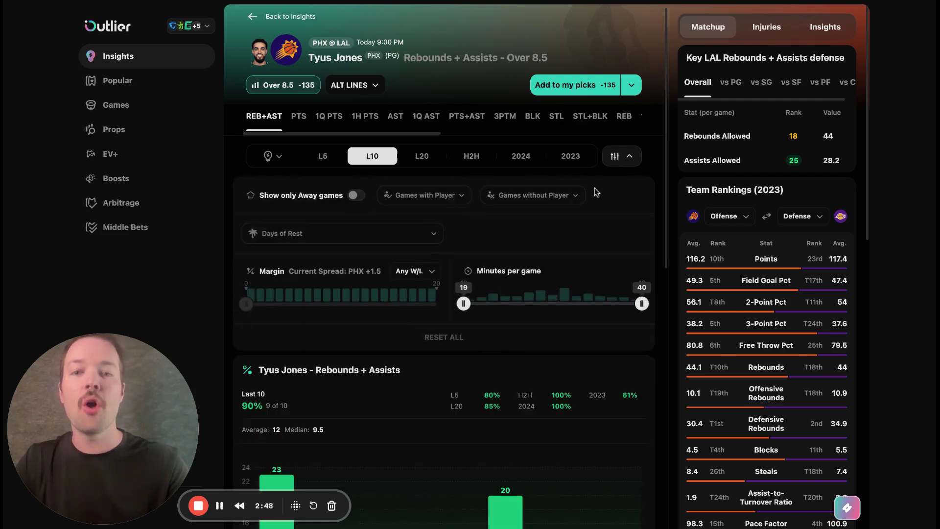
{"action": "scroll", "coordinate": [595, 187], "scroll_direction": "down", "scroll_amount": 1}
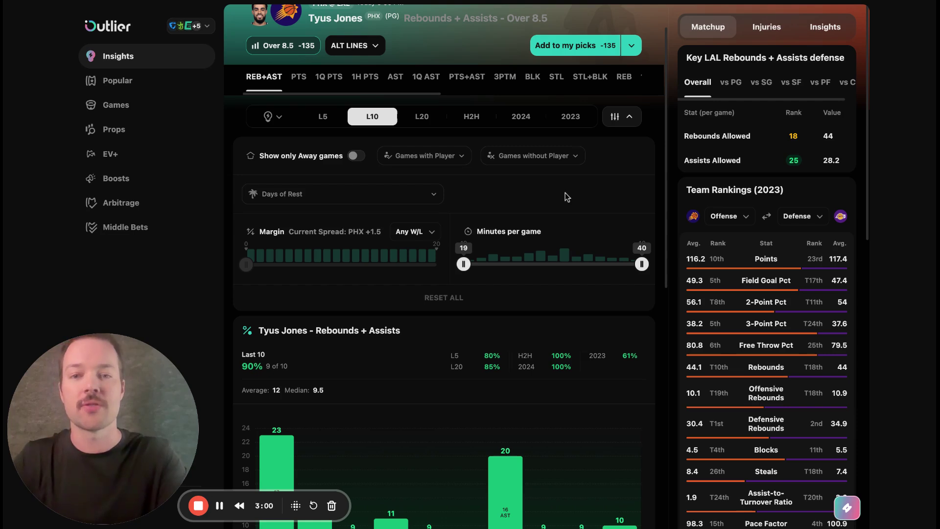
{"action": "left_click", "coordinate": [357, 156]}
{"action": "left_click", "coordinate": [558, 156]}
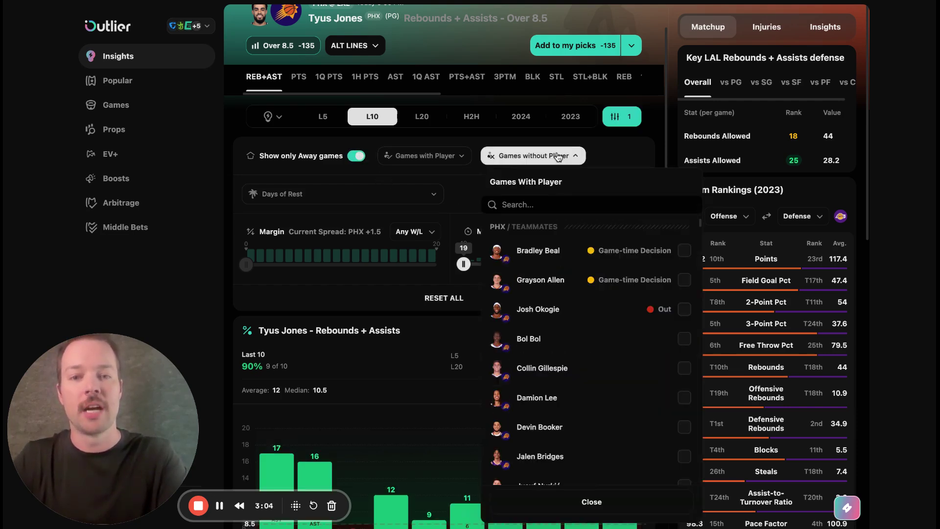
{"action": "left_click", "coordinate": [684, 251]}
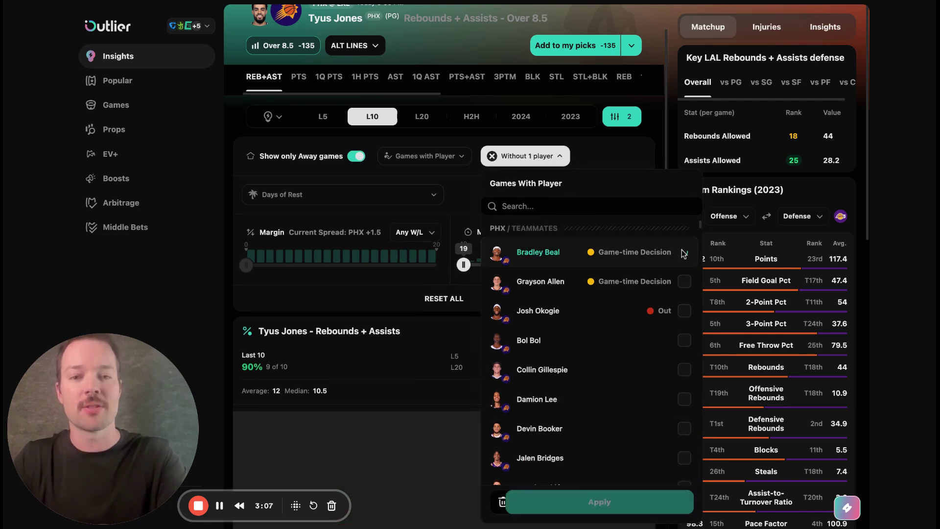
{"action": "left_click", "coordinate": [605, 157]}
- Set the chart's days of rest to 1 day and its margin filter to Lost By
{"action": "left_click", "coordinate": [386, 195]}
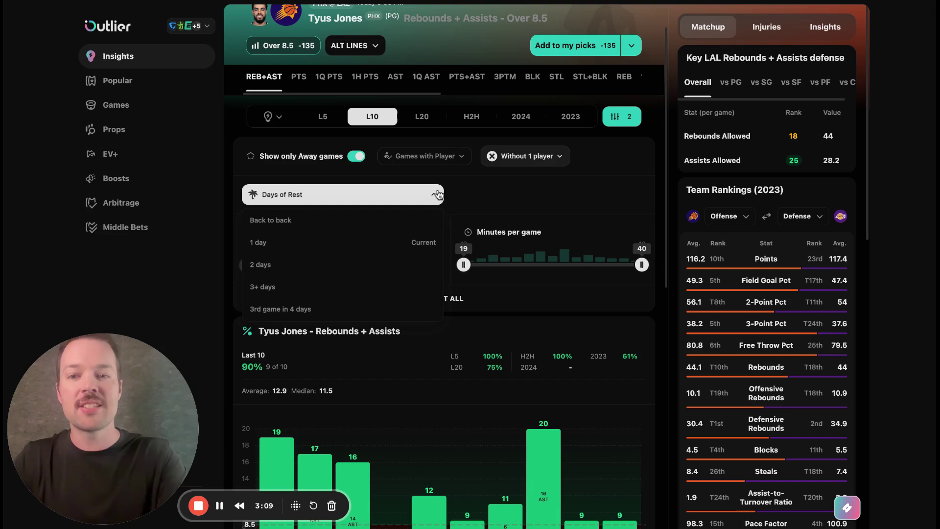
{"action": "left_click", "coordinate": [375, 247]}
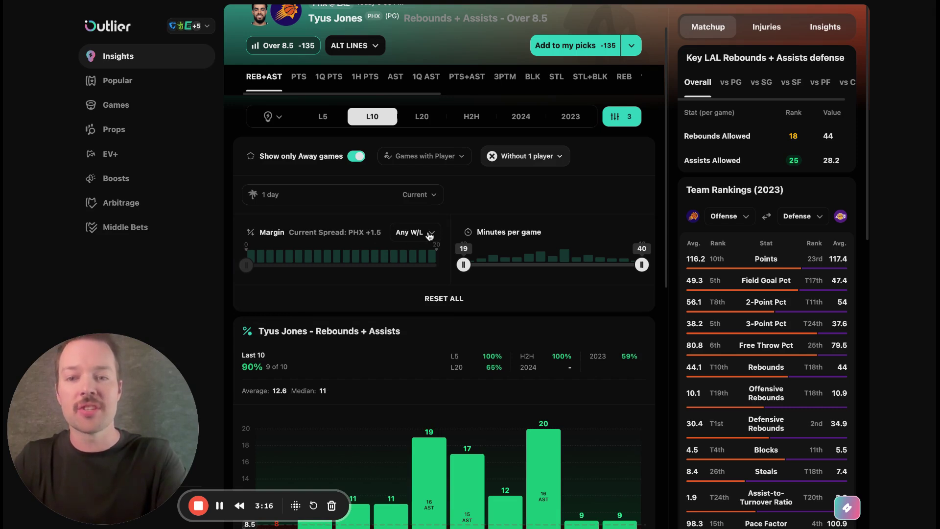
{"action": "left_click", "coordinate": [430, 236]}
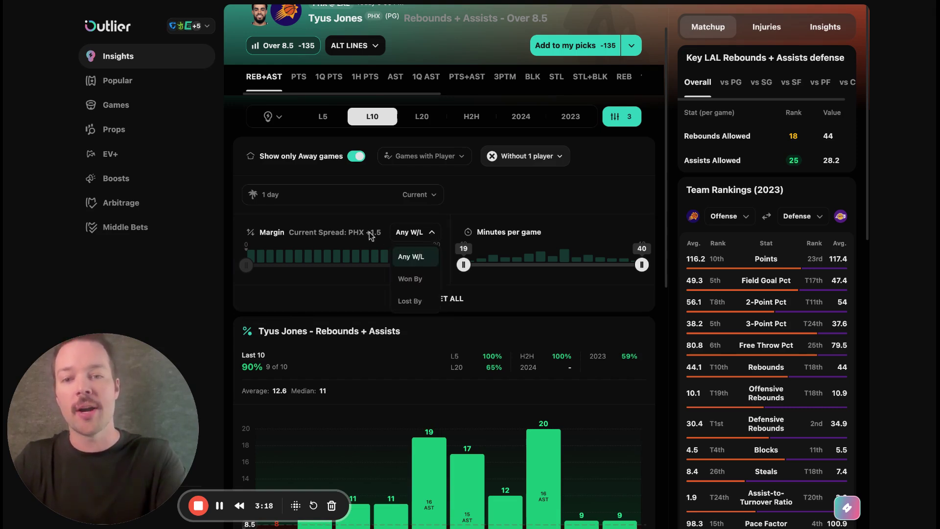
{"action": "left_click", "coordinate": [415, 301]}
- Examine the filtered rebounds + assists chart, checking the score and stat breakdown of individual games
{"action": "scroll", "coordinate": [545, 224], "scroll_direction": "down", "scroll_amount": 1}
{"action": "scroll", "coordinate": [545, 221], "scroll_direction": "down", "scroll_amount": 2}
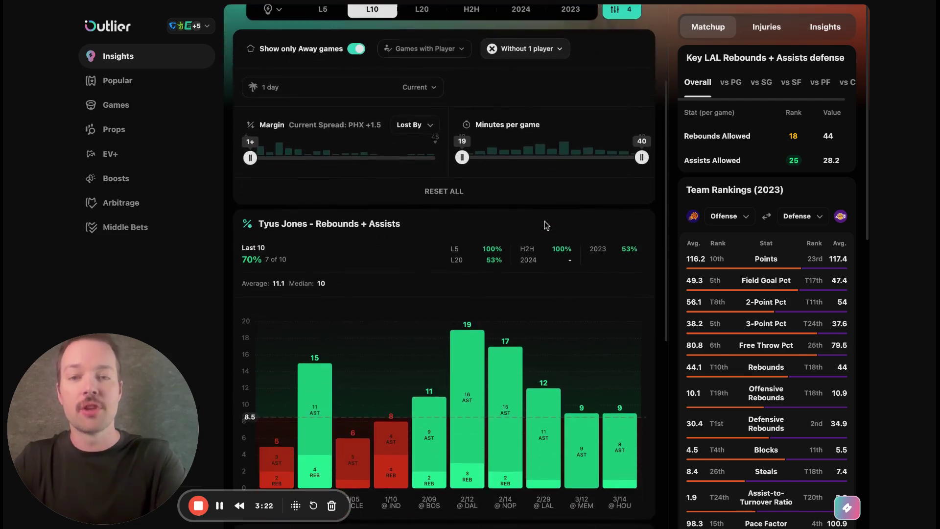
{"action": "scroll", "coordinate": [324, 343], "scroll_direction": "down", "scroll_amount": 1}
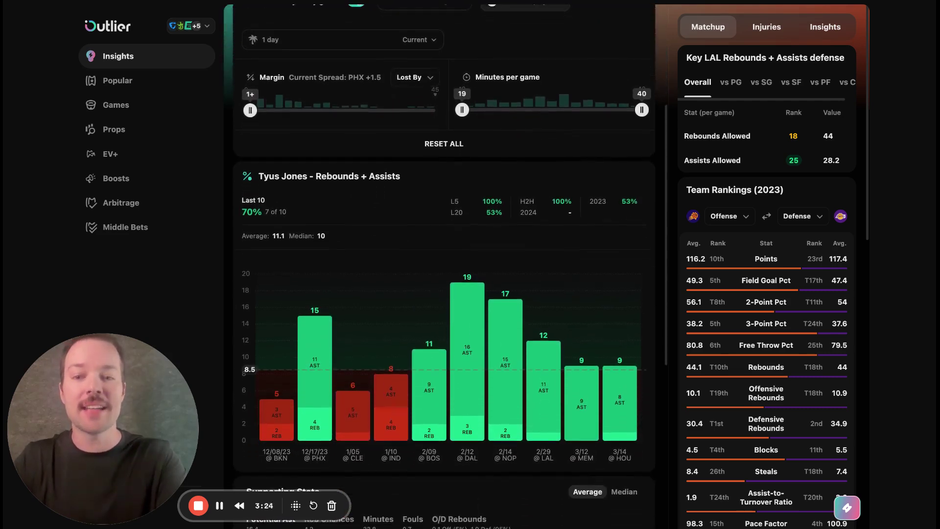
{"action": "mouse_move", "coordinate": [323, 325]}
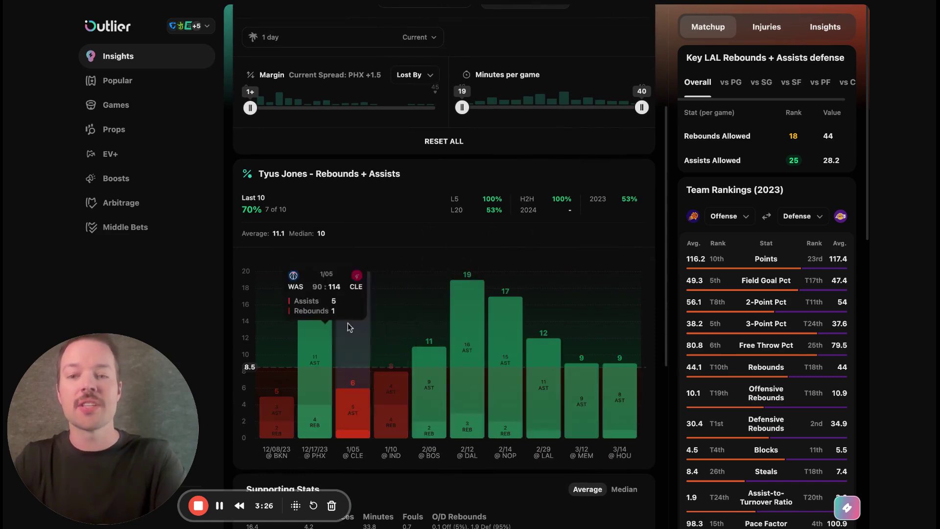
{"action": "mouse_move", "coordinate": [496, 322]}
{"action": "scroll", "coordinate": [510, 300], "scroll_direction": "down", "scroll_amount": 1}
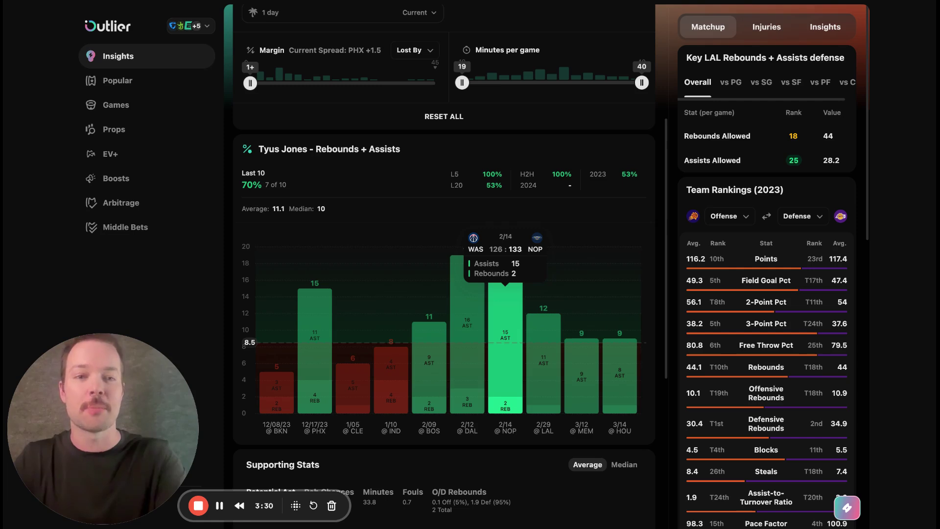
- Review the supporting stats below the chart, viewing rebound chances and leaving minutes per game displayed
{"action": "scroll", "coordinate": [506, 289], "scroll_direction": "down", "scroll_amount": 3}
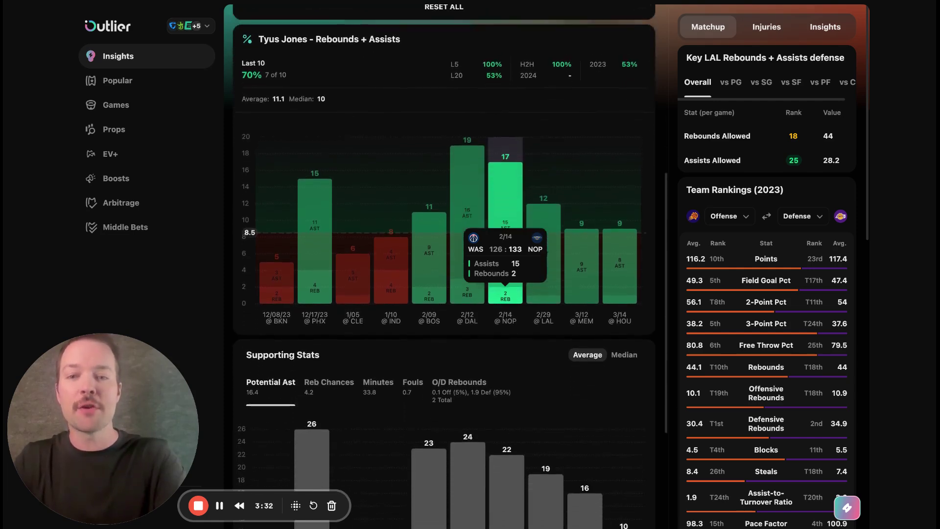
{"action": "scroll", "coordinate": [506, 274], "scroll_direction": "down", "scroll_amount": 1}
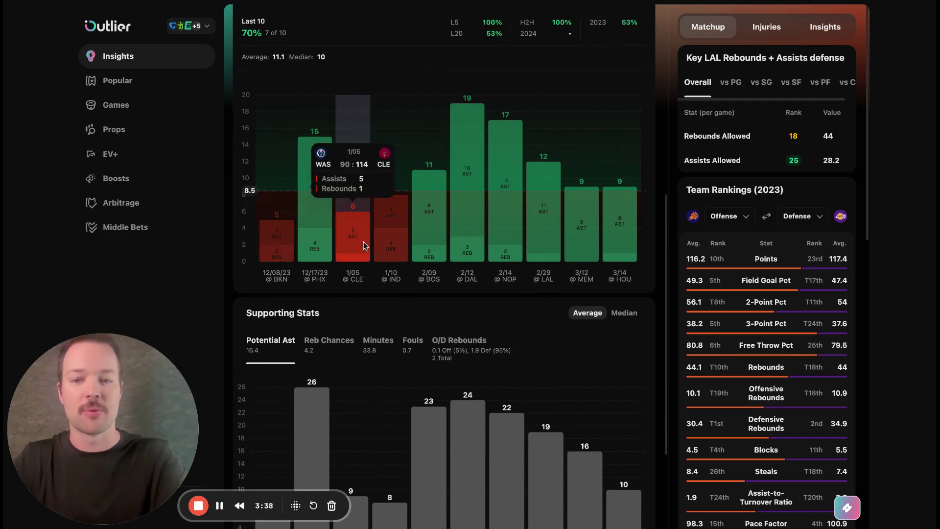
{"action": "scroll", "coordinate": [363, 245], "scroll_direction": "down", "scroll_amount": 2}
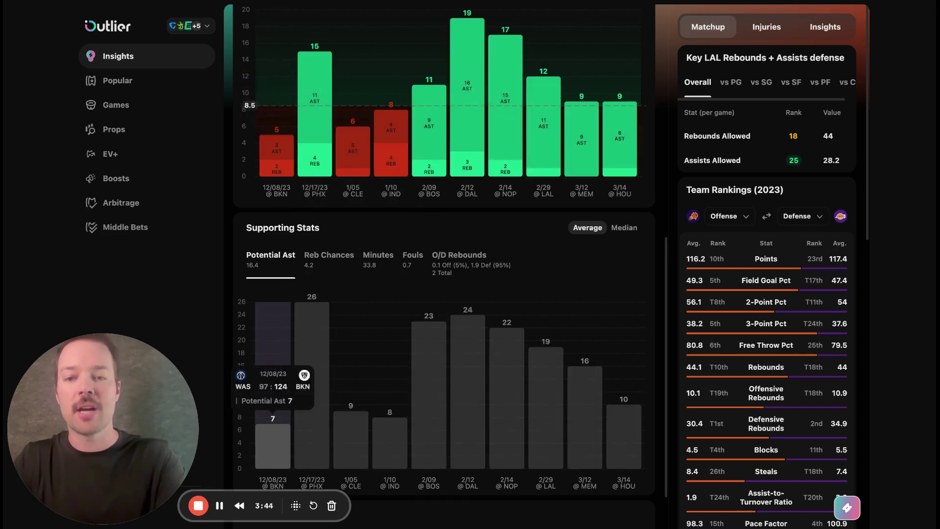
{"action": "left_click", "coordinate": [317, 267]}
{"action": "left_click", "coordinate": [378, 259]}
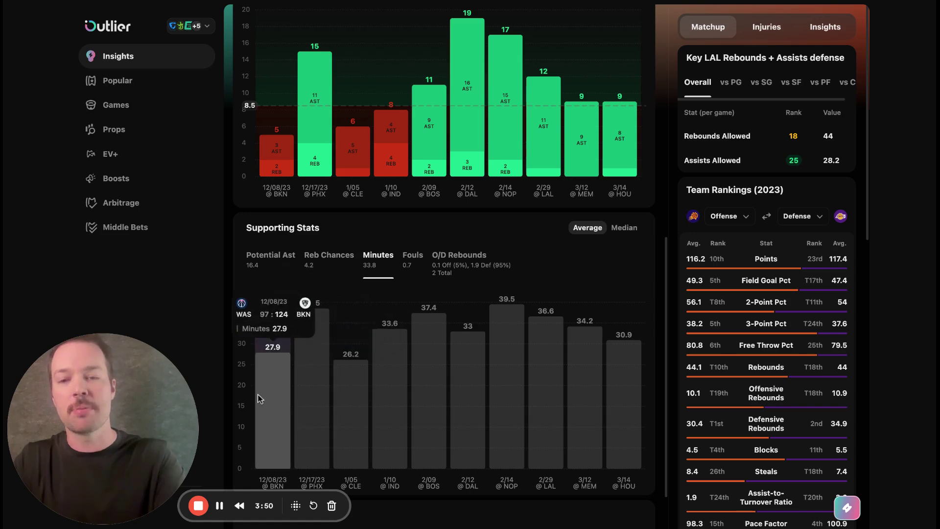
- Review the fouls and offensive/defensive rebounds supporting stats against the rebounds + assists chart
{"action": "left_click", "coordinate": [416, 263]}
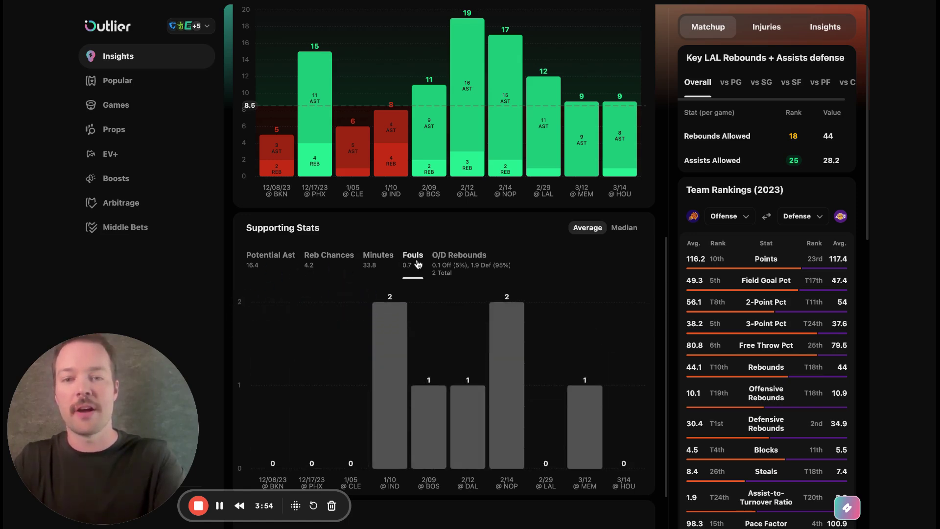
{"action": "left_click", "coordinate": [448, 264]}
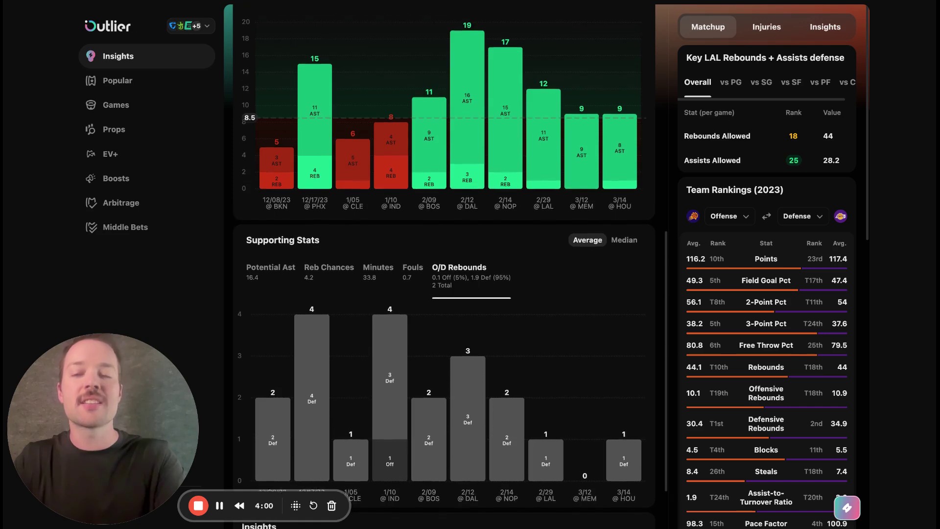
{"action": "scroll", "coordinate": [337, 196], "scroll_direction": "up", "scroll_amount": 2}
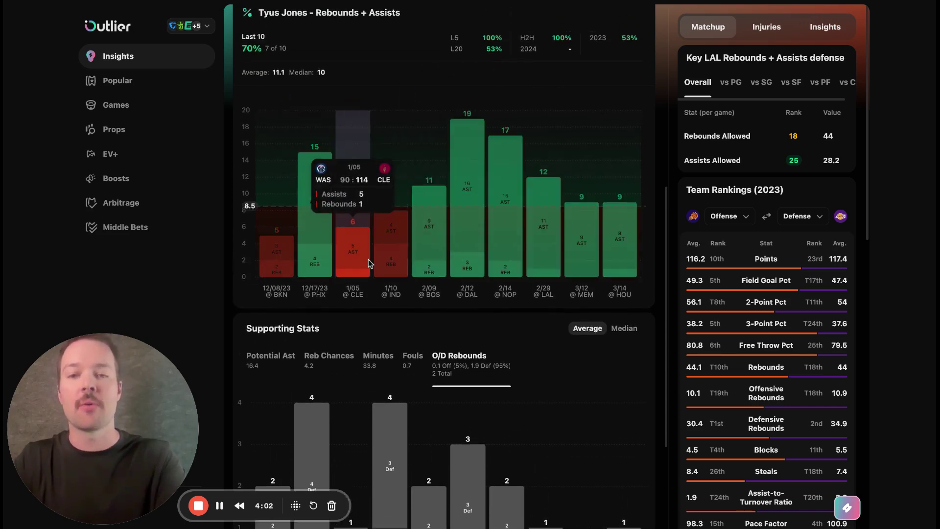
{"action": "scroll", "coordinate": [369, 263], "scroll_direction": "down", "scroll_amount": 1}
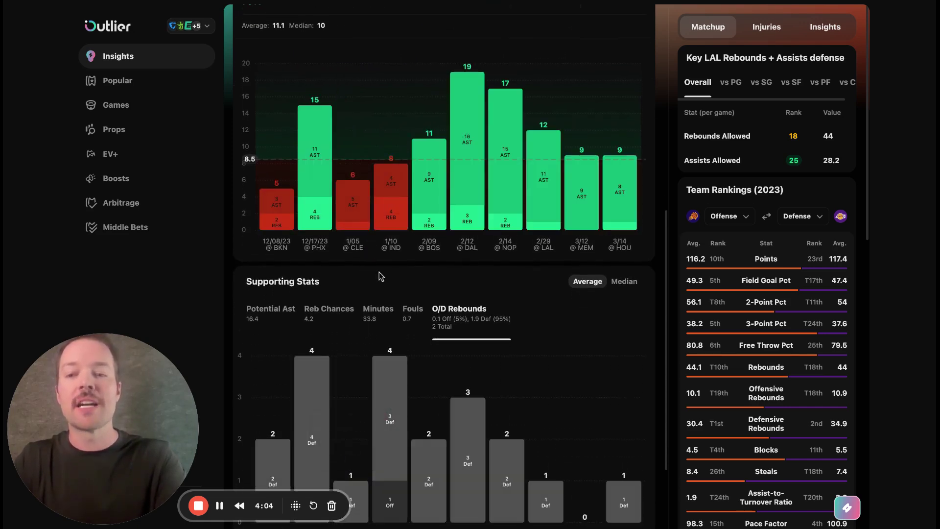
{"action": "scroll", "coordinate": [381, 276], "scroll_direction": "up", "scroll_amount": 4}
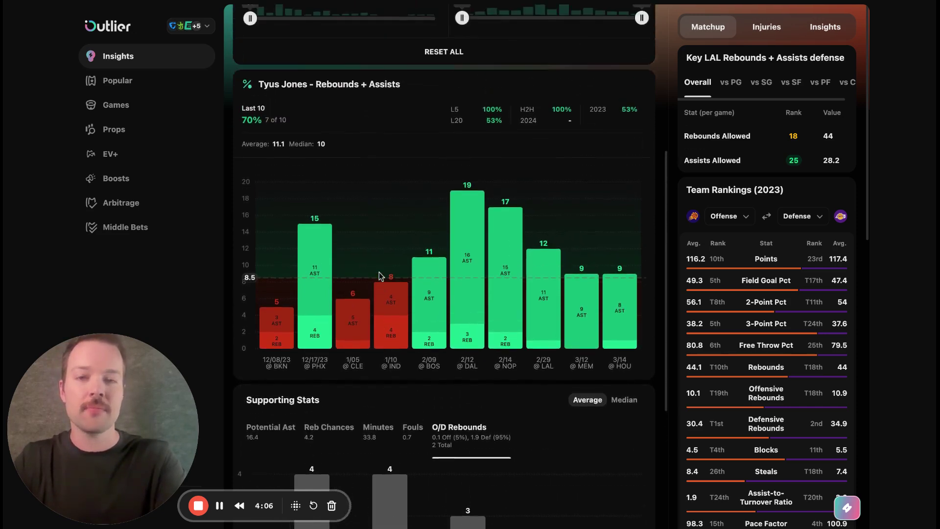
{"action": "scroll", "coordinate": [381, 276], "scroll_direction": "up", "scroll_amount": 4}
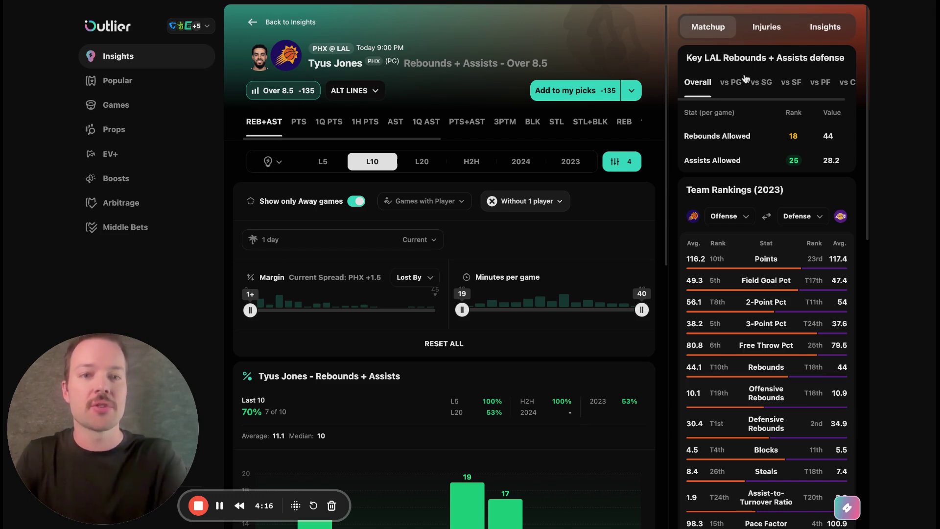
- Review the Lakers' rebounds + assists defense against point guards, plus the team rankings, team records and public betting splits
{"action": "left_click", "coordinate": [735, 86]}
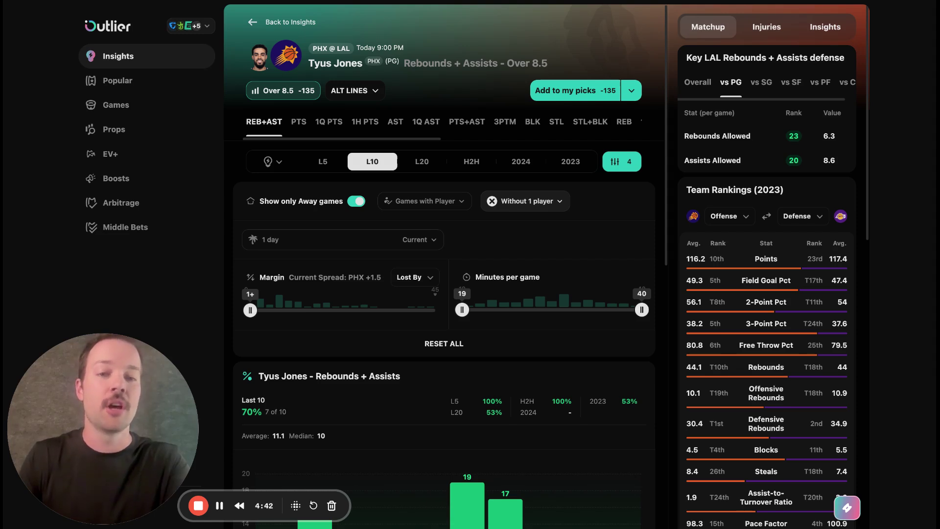
{"action": "scroll", "coordinate": [767, 265], "scroll_direction": "down", "scroll_amount": 5}
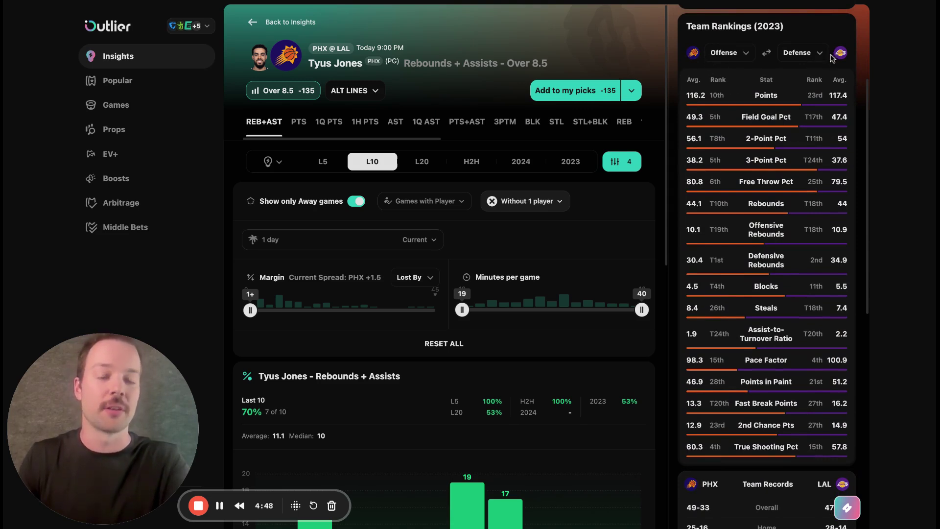
{"action": "scroll", "coordinate": [781, 90], "scroll_direction": "down", "scroll_amount": 3}
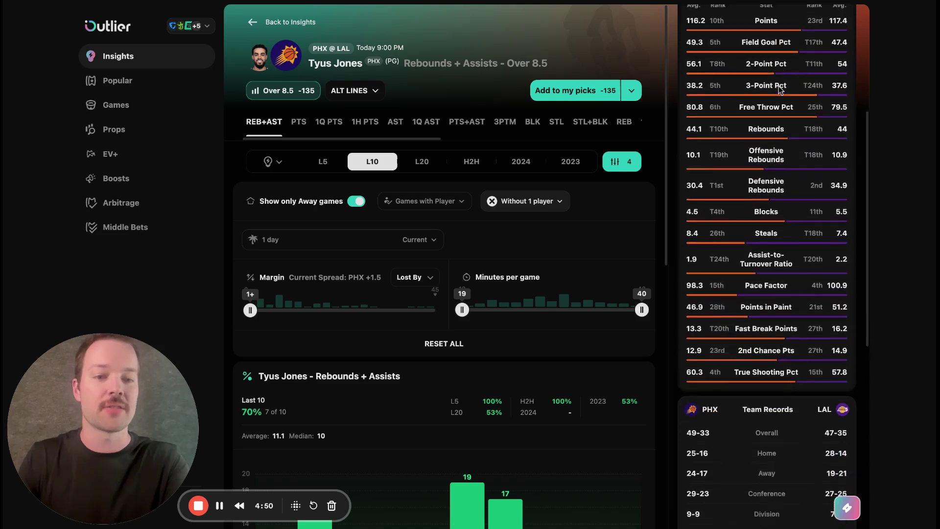
{"action": "scroll", "coordinate": [780, 98], "scroll_direction": "down", "scroll_amount": 3}
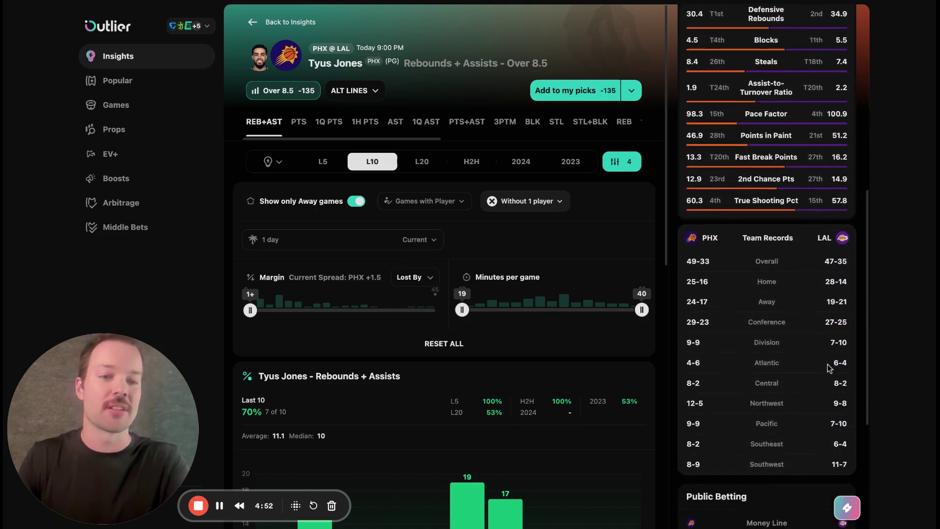
{"action": "scroll", "coordinate": [829, 368], "scroll_direction": "down", "scroll_amount": 4}
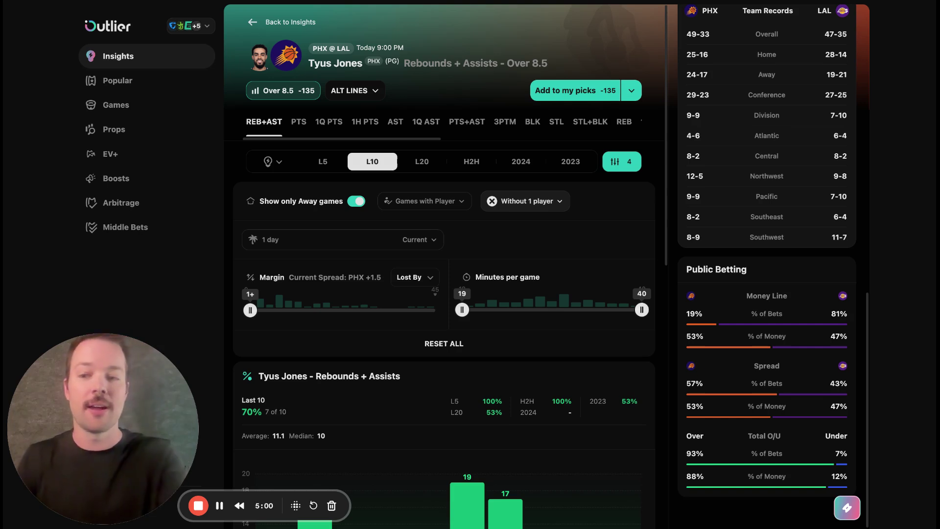
{"action": "scroll", "coordinate": [767, 267], "scroll_direction": "up", "scroll_amount": 6}
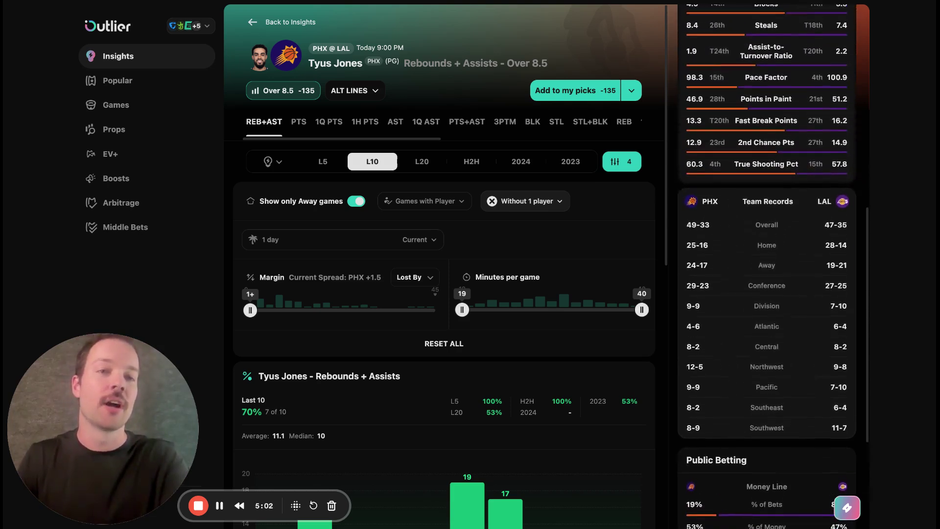
{"action": "scroll", "coordinate": [767, 268], "scroll_direction": "up", "scroll_amount": 7}
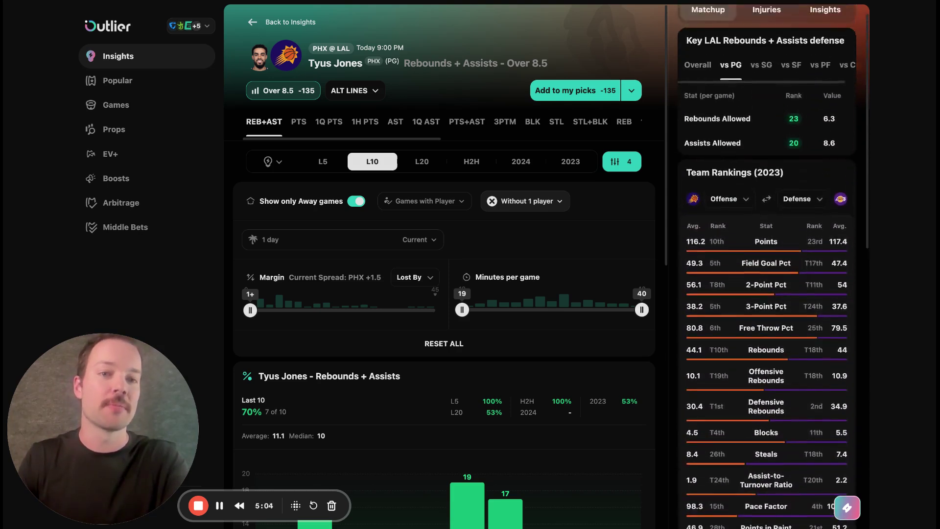
- Check the injury reports for both teams and read the details of Jalen Hood-Schifino's illness entry
{"action": "left_click", "coordinate": [765, 34]}
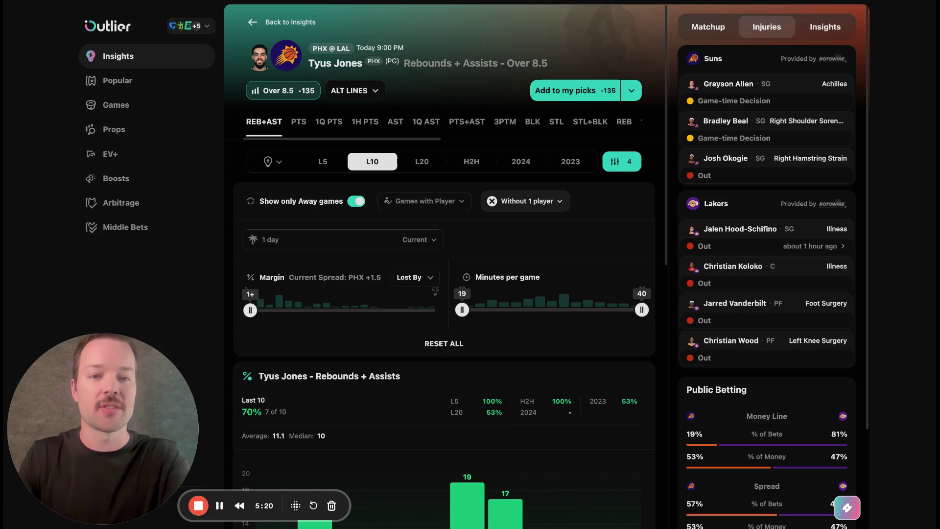
{"action": "left_click", "coordinate": [813, 246]}
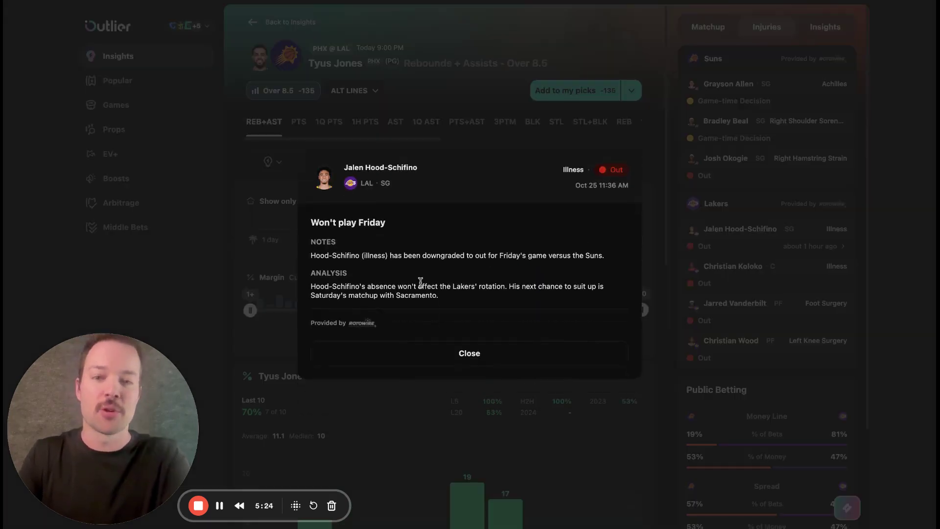
{"action": "left_click", "coordinate": [476, 356]}
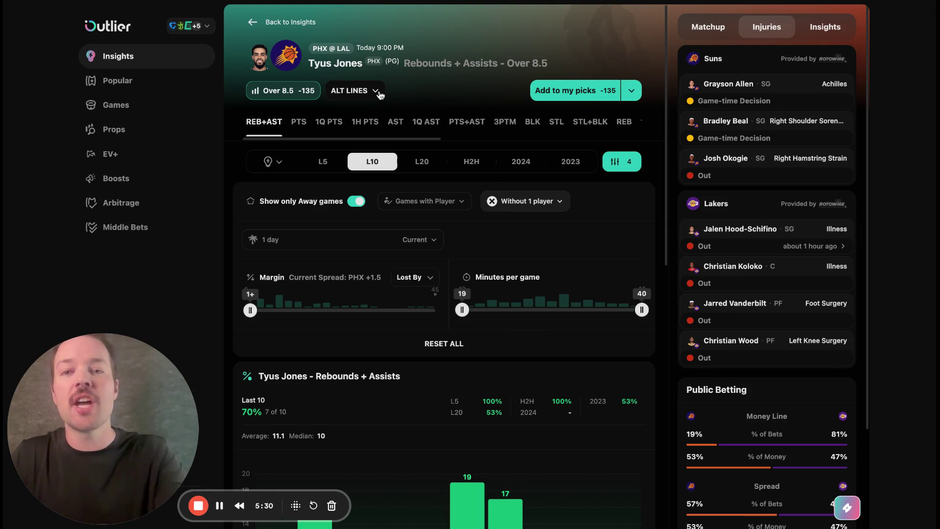
- Compare the chart on the alternate Over 9 and Over 9.5 lines, ending back on the Over 8.5 line
{"action": "scroll", "coordinate": [380, 94], "scroll_direction": "down", "scroll_amount": 1}
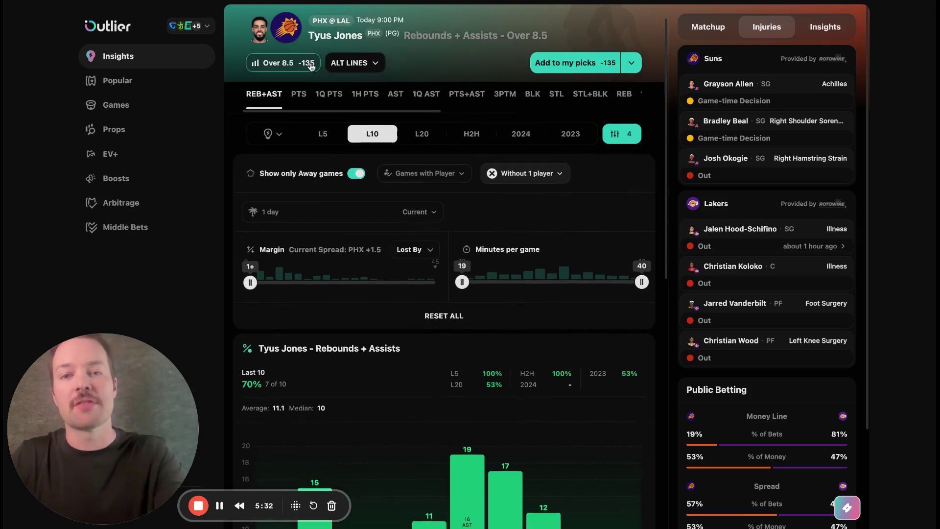
{"action": "left_click", "coordinate": [370, 63]}
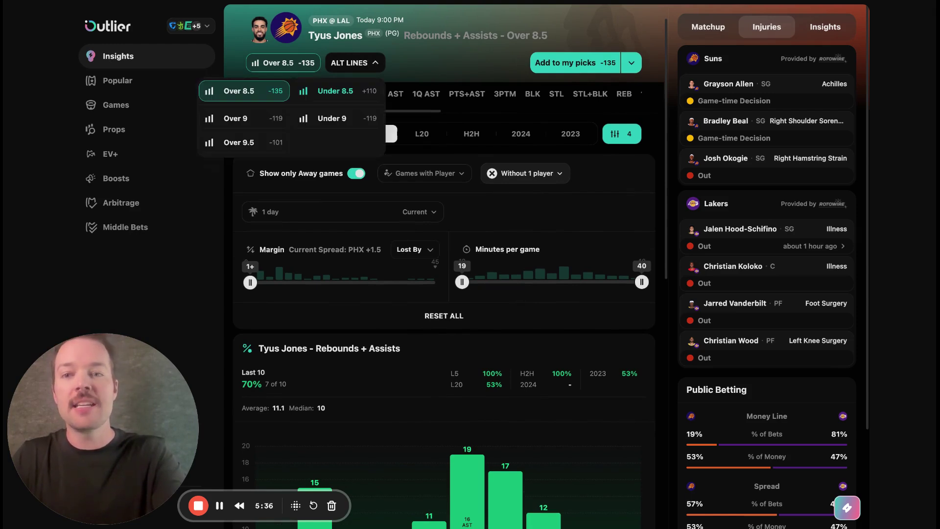
{"action": "left_click", "coordinate": [257, 119]}
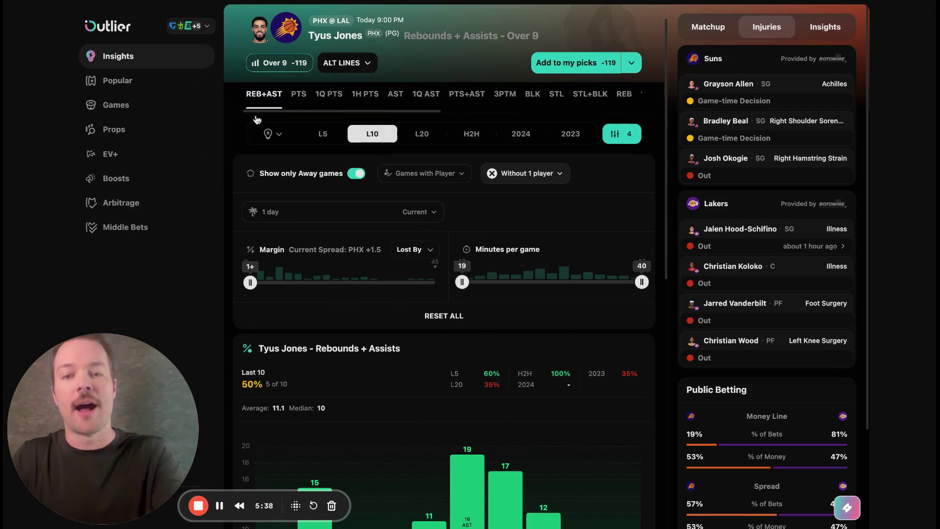
{"action": "scroll", "coordinate": [376, 100], "scroll_direction": "down", "scroll_amount": 1}
{"action": "left_click", "coordinate": [364, 35]}
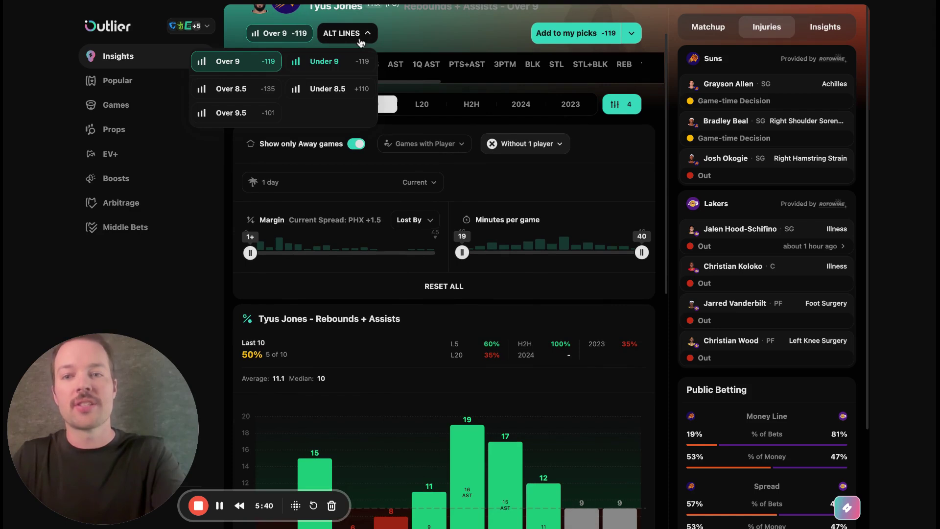
{"action": "left_click", "coordinate": [245, 118]}
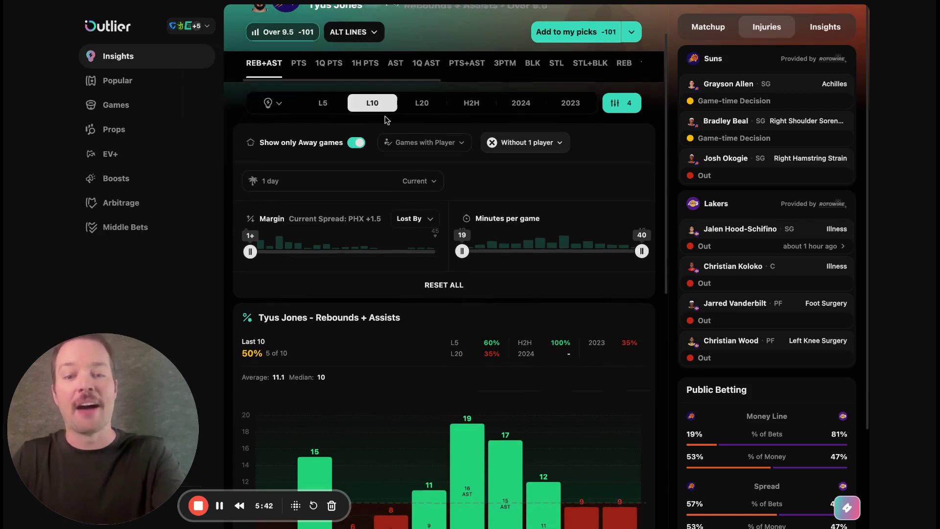
{"action": "scroll", "coordinate": [387, 138], "scroll_direction": "down", "scroll_amount": 2}
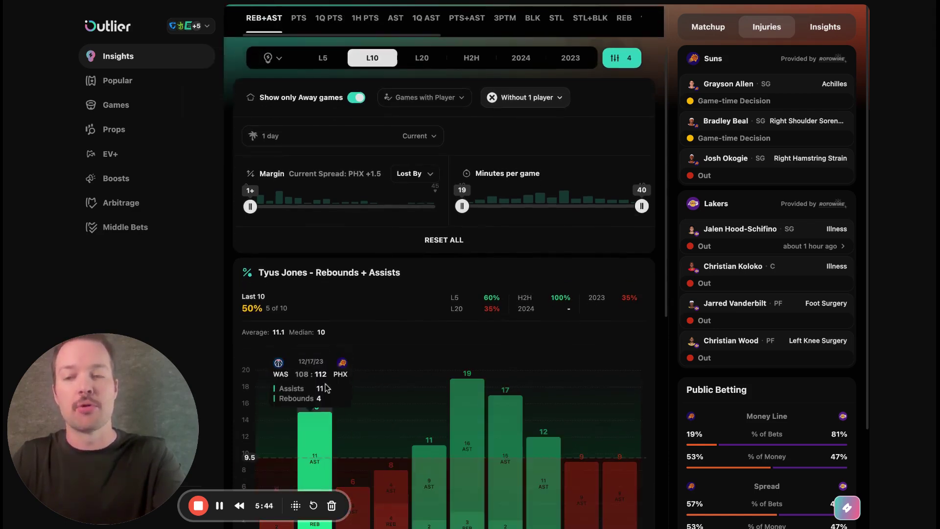
{"action": "scroll", "coordinate": [343, 375], "scroll_direction": "up", "scroll_amount": 1}
{"action": "scroll", "coordinate": [343, 375], "scroll_direction": "up", "scroll_amount": 4}
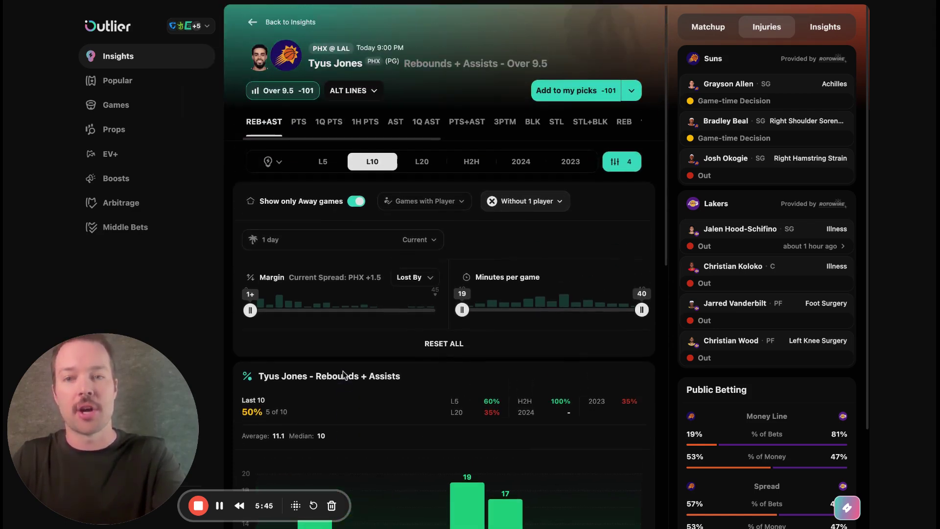
{"action": "left_click", "coordinate": [358, 94]}
{"action": "left_click", "coordinate": [254, 148]}
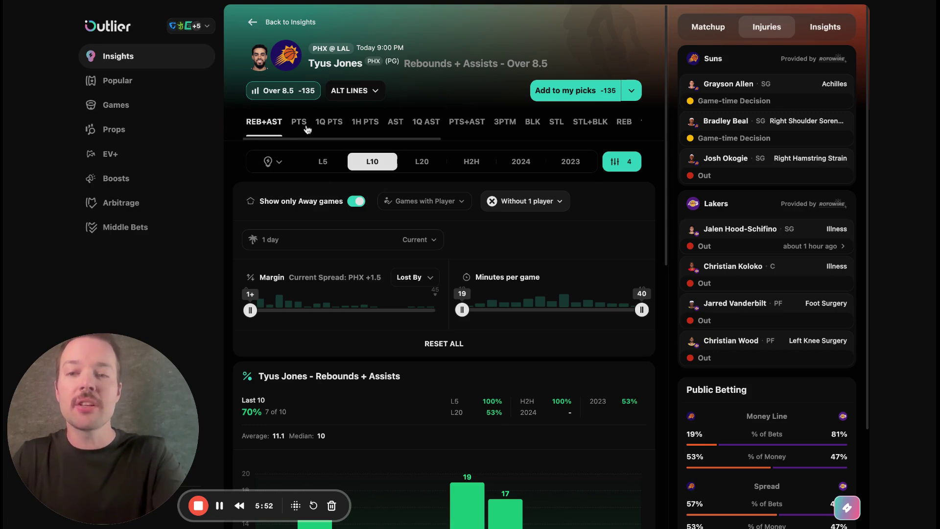
- Collapse the chart filters and look through Tyus Jones's other markets, including 1Q points, 1H points and assists
{"action": "left_click", "coordinate": [629, 168]}
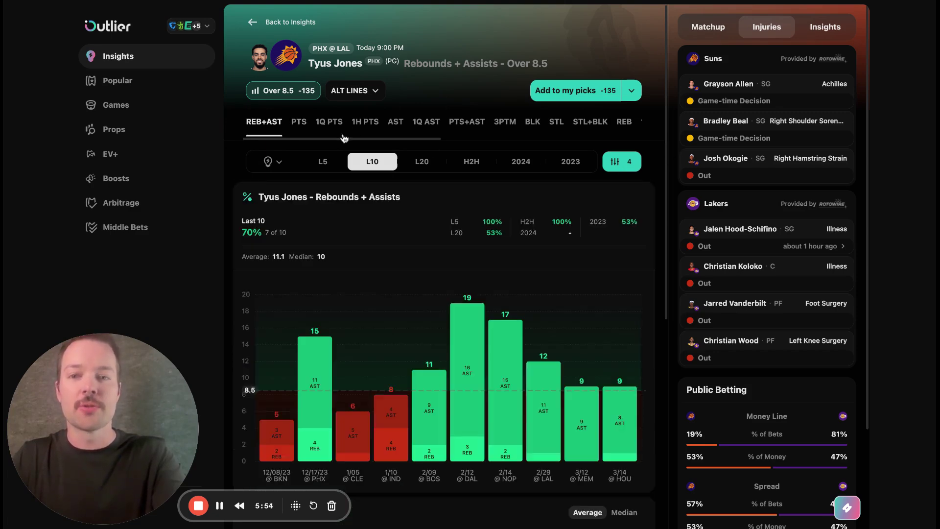
{"action": "left_click", "coordinate": [301, 125]}
{"action": "left_click", "coordinate": [329, 124]}
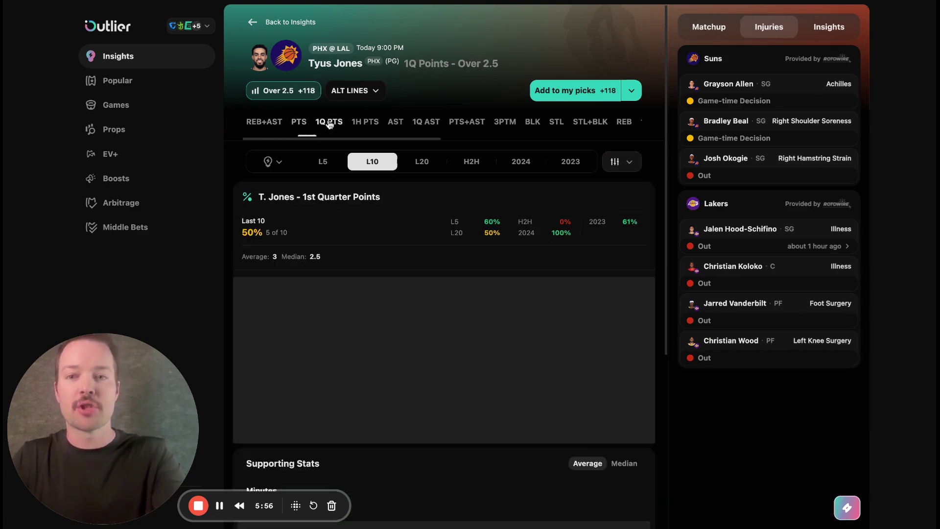
{"action": "left_click", "coordinate": [365, 122]}
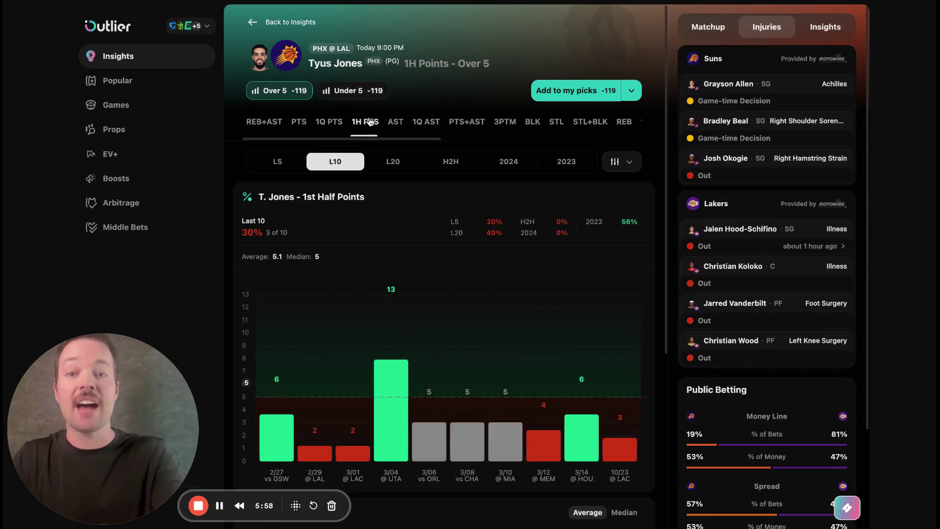
{"action": "left_click", "coordinate": [396, 122]}
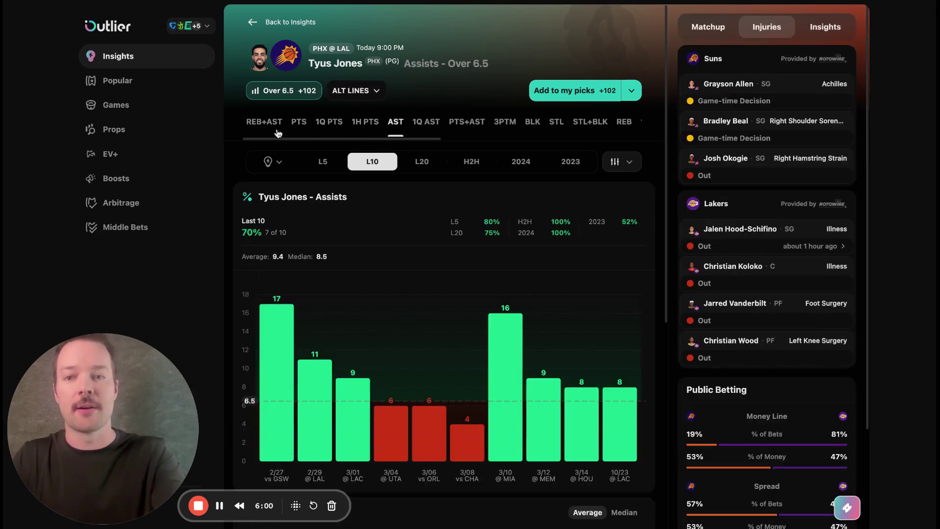
- Return to Tyus Jones's Rebounds + Assists market and add the Over 8.5 at -135 to the picks
{"action": "left_click", "coordinate": [261, 126]}
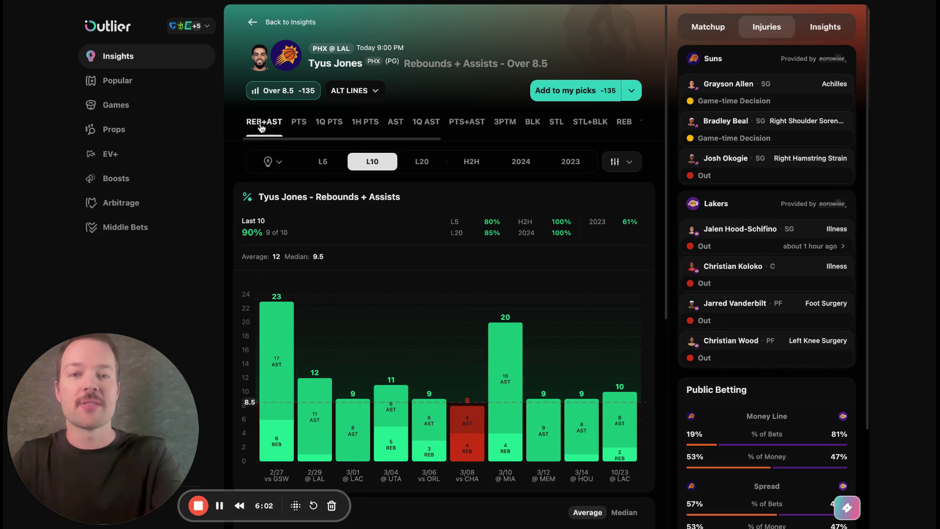
{"action": "left_click", "coordinate": [563, 92]}
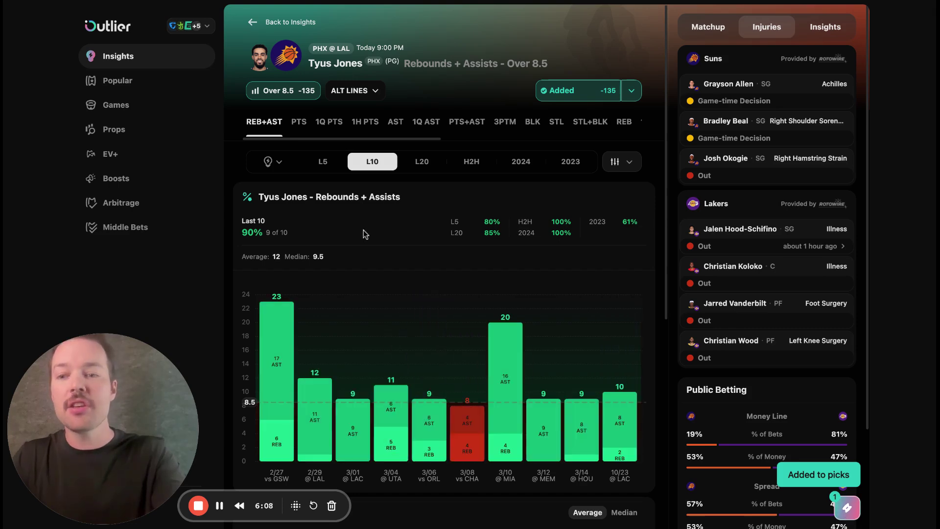
- Open the full NBA props list and check how many props are available
{"action": "left_click", "coordinate": [117, 131]}
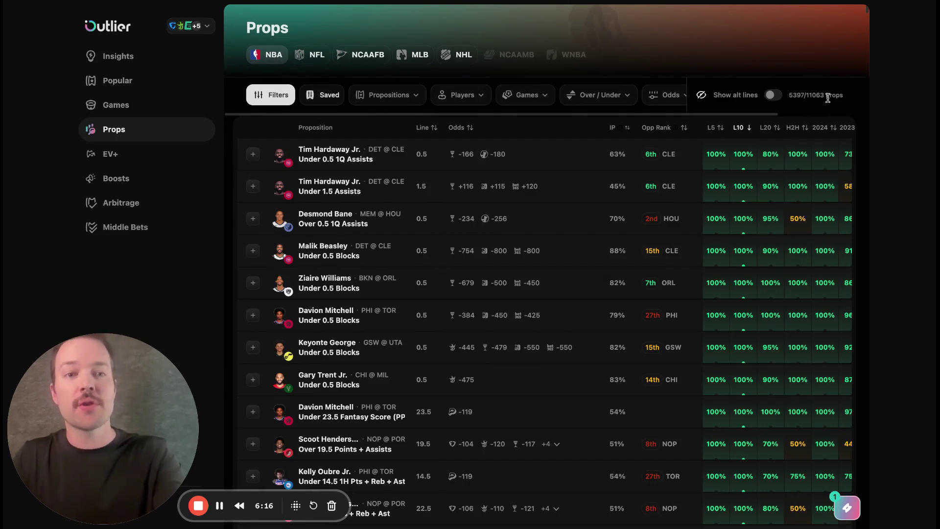
{"action": "left_click_drag", "start_coordinate": [826, 96], "coordinate": [807, 98]}
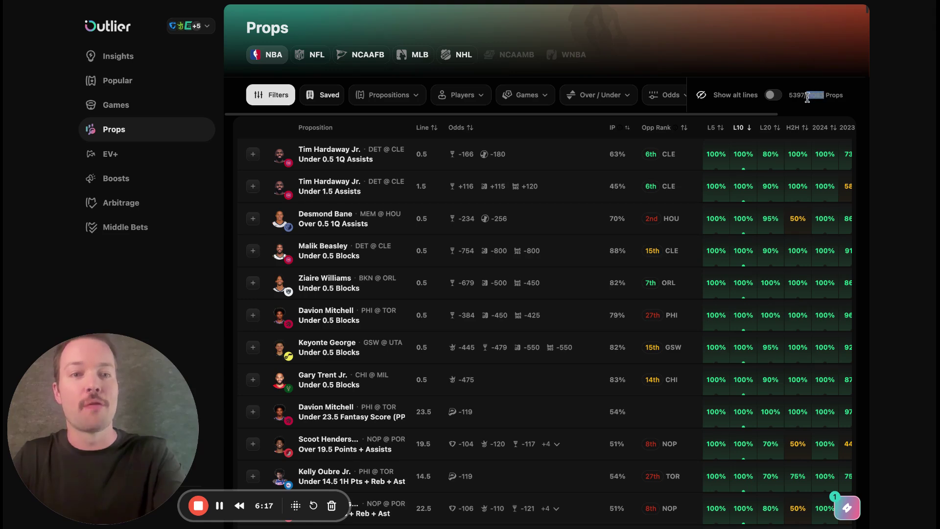
{"action": "left_click", "coordinate": [849, 93]}
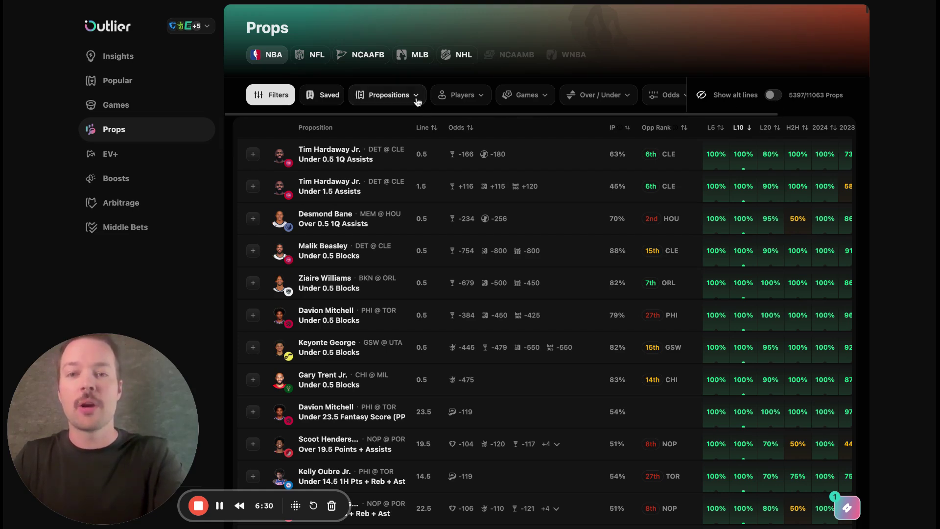
- Look through the proposition types available for filtering, and search the player filter for "jones" before clearing the search
{"action": "left_click", "coordinate": [387, 94]}
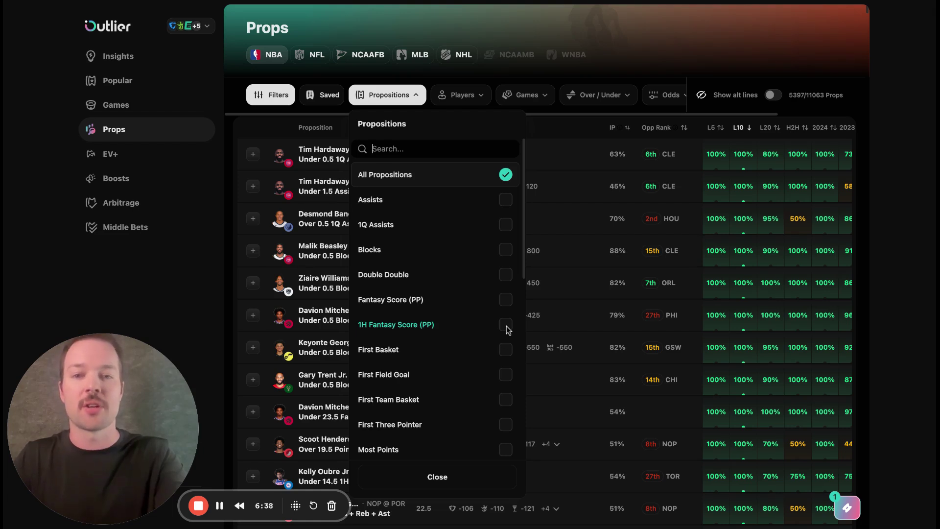
{"action": "left_click", "coordinate": [480, 95]}
{"action": "left_click", "coordinate": [480, 95]}
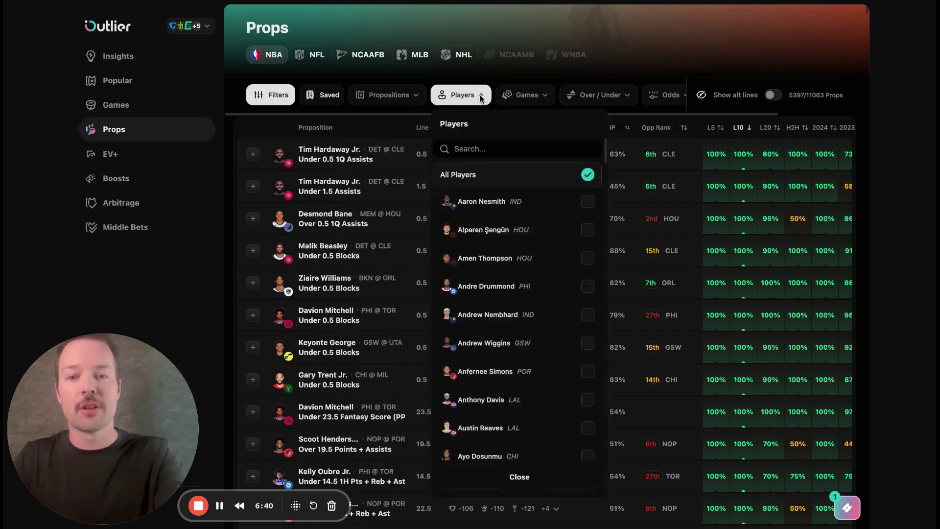
{"action": "type", "text": "jones"}
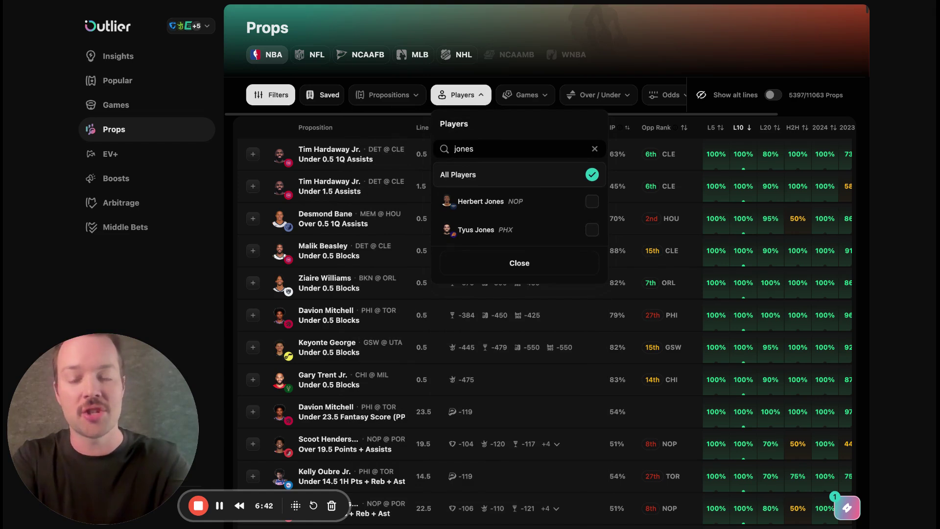
{"action": "key", "text": "BackSpace"}
{"action": "key", "text": "BackSpace"}
{"action": "key", "text": "BackSpace"}
{"action": "key", "text": "BackSpace"}
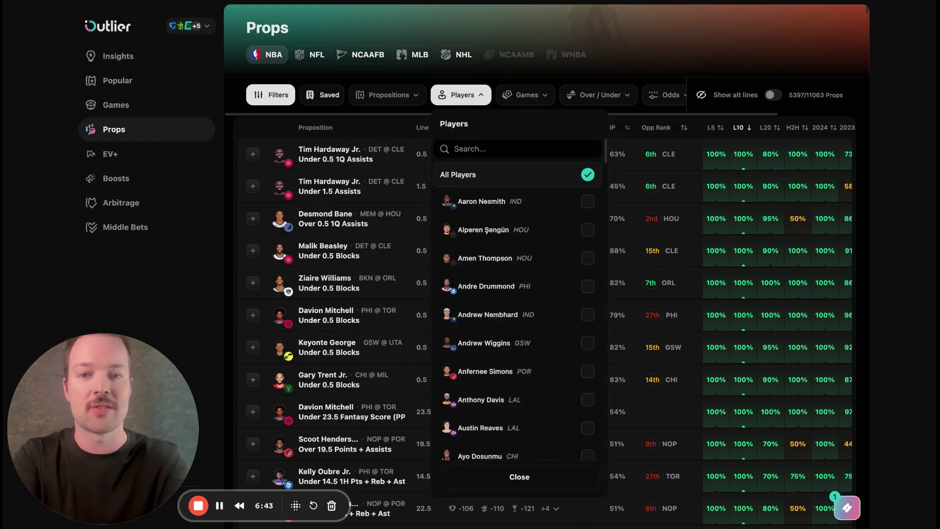
- Look at the Games, Odds and Hit Rate filters of the NBA props list
{"action": "left_click", "coordinate": [545, 97]}
{"action": "scroll", "coordinate": [579, 103], "scroll_direction": "right", "scroll_amount": 2}
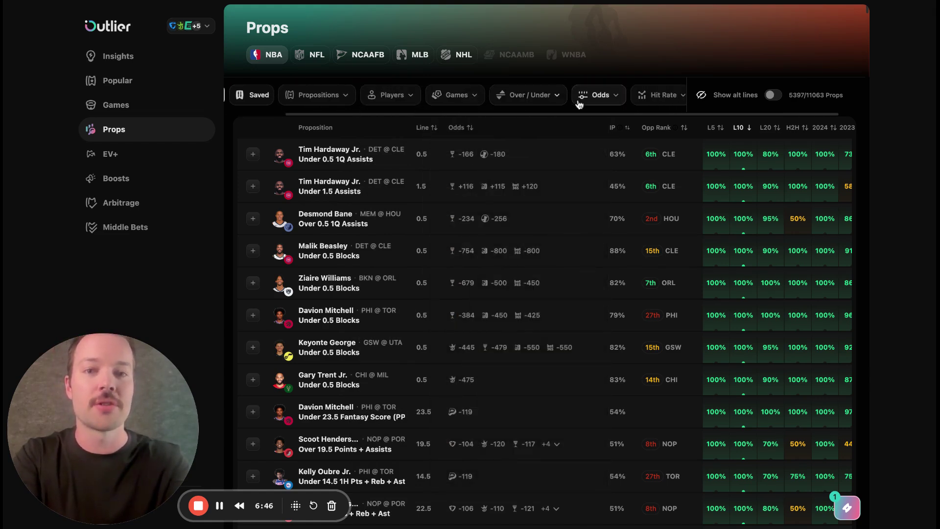
{"action": "left_click", "coordinate": [585, 100]}
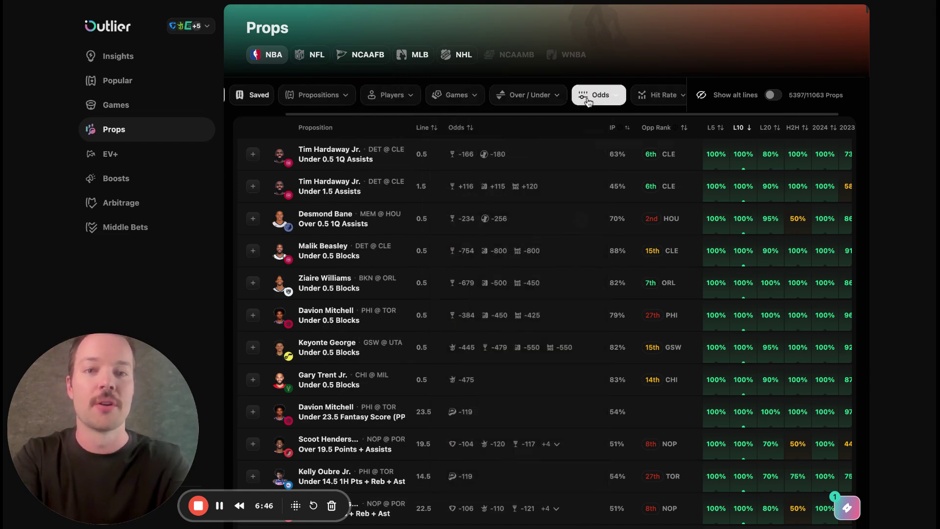
{"action": "left_click", "coordinate": [653, 86]}
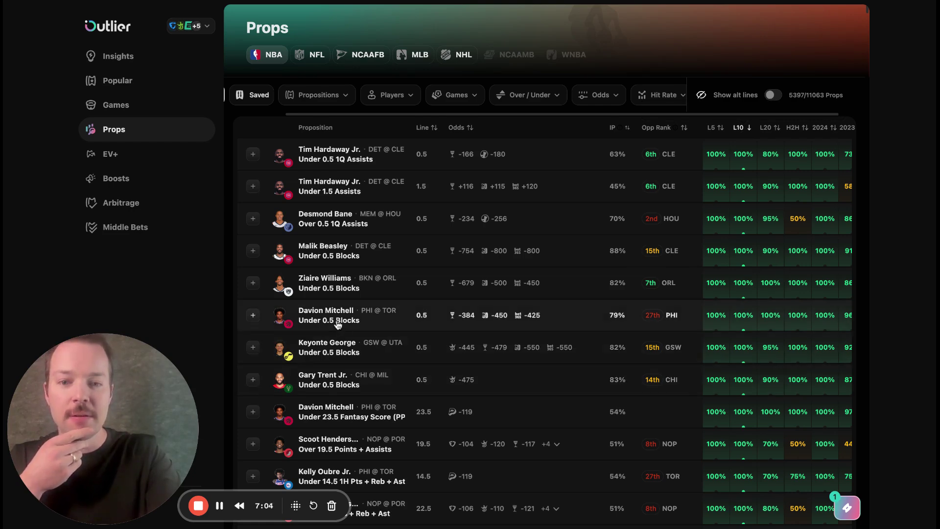
- Browse the props list and add Scoot Henderson's Over 22.5 Pts + Reb + Ast to the picks
{"action": "scroll", "coordinate": [337, 325], "scroll_direction": "down", "scroll_amount": 2}
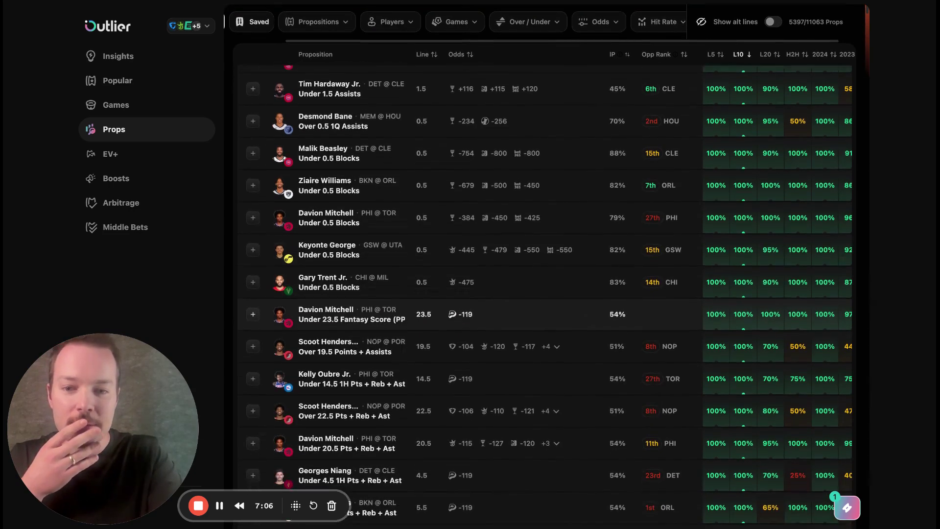
{"action": "scroll", "coordinate": [337, 345], "scroll_direction": "down", "scroll_amount": 2}
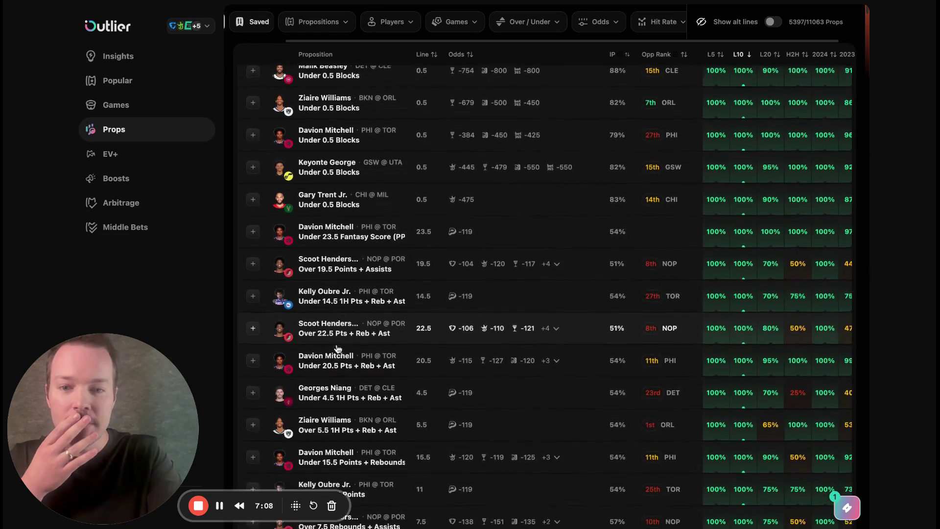
{"action": "scroll", "coordinate": [337, 349], "scroll_direction": "up", "scroll_amount": 1}
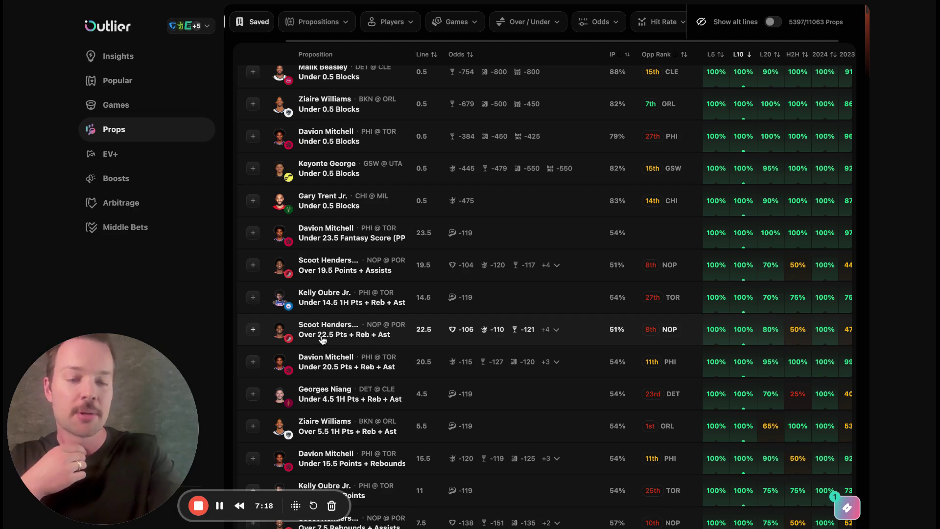
{"action": "scroll", "coordinate": [712, 334], "scroll_direction": "down", "scroll_amount": 1}
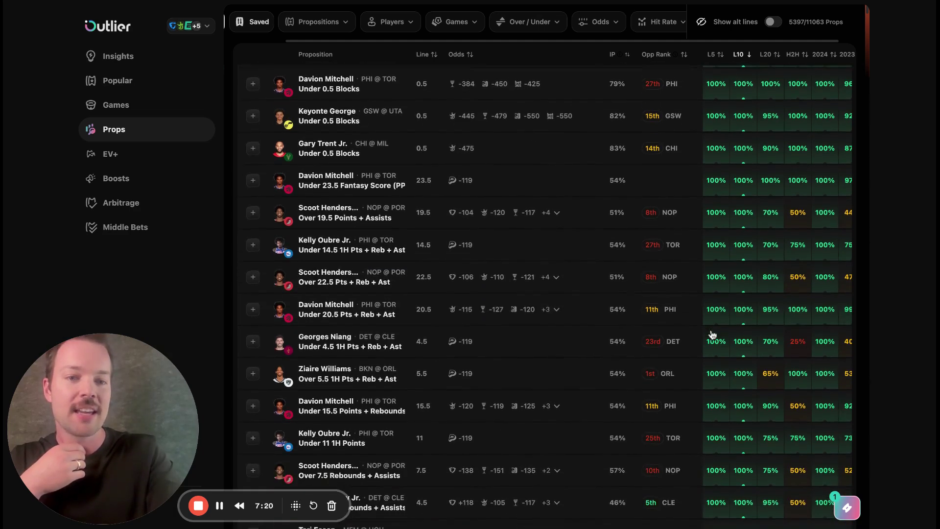
{"action": "scroll", "coordinate": [712, 334], "scroll_direction": "down", "scroll_amount": 4}
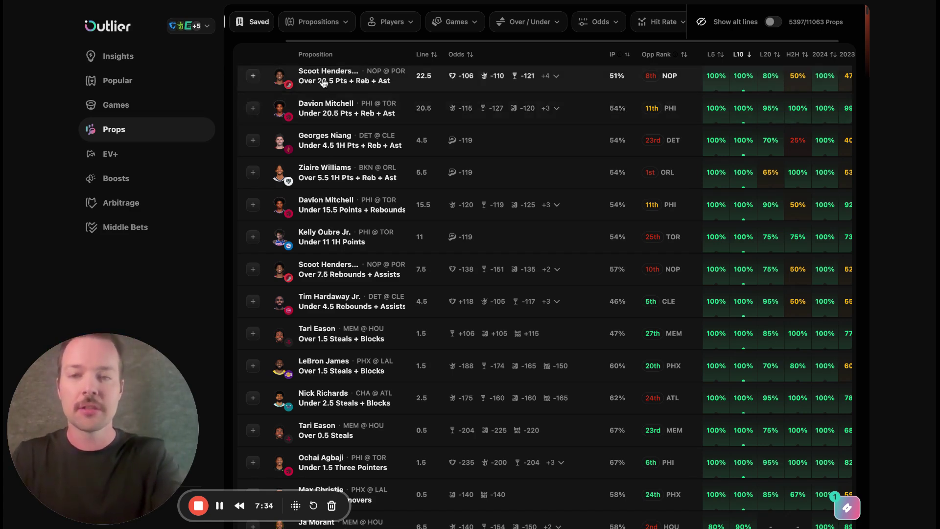
{"action": "left_click", "coordinate": [253, 76]}
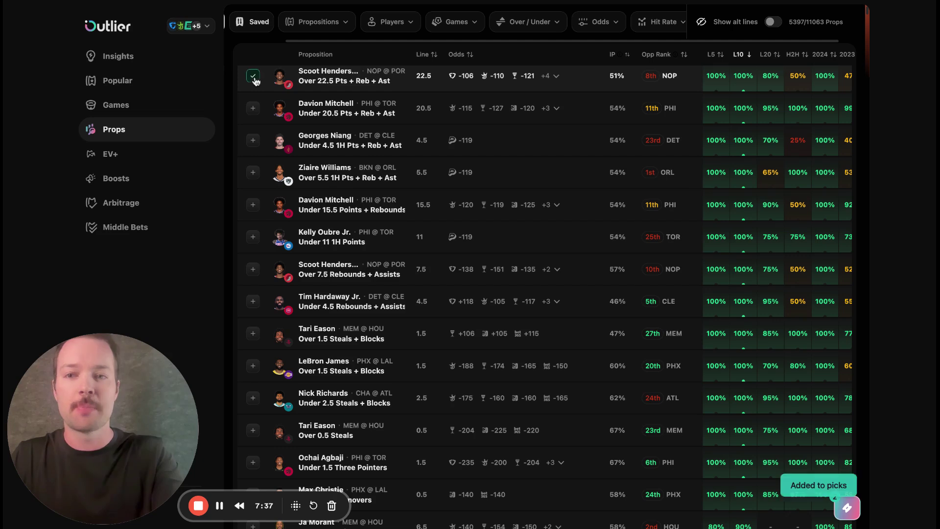
- Open My Picks, compare the two-pick parlay odds across sportsbooks and select Bet365
{"action": "left_click", "coordinate": [848, 516]}
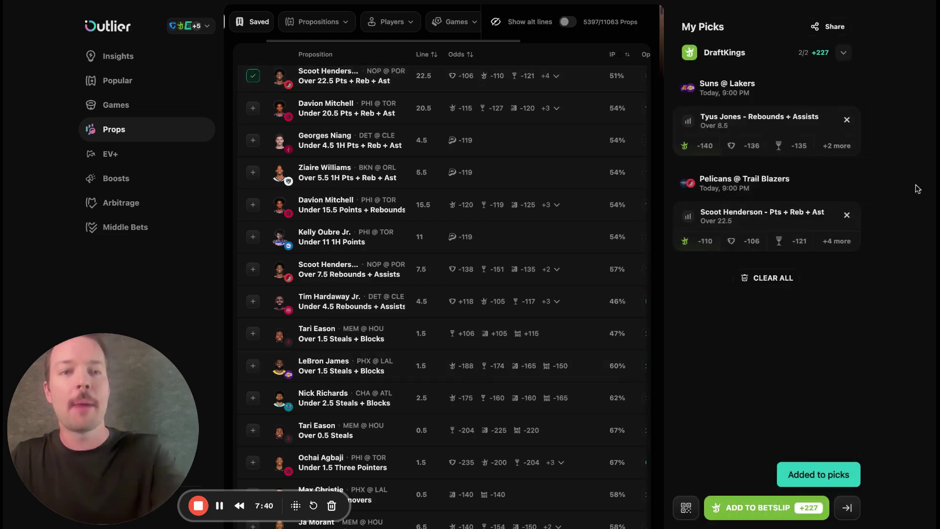
{"action": "left_click", "coordinate": [843, 54]}
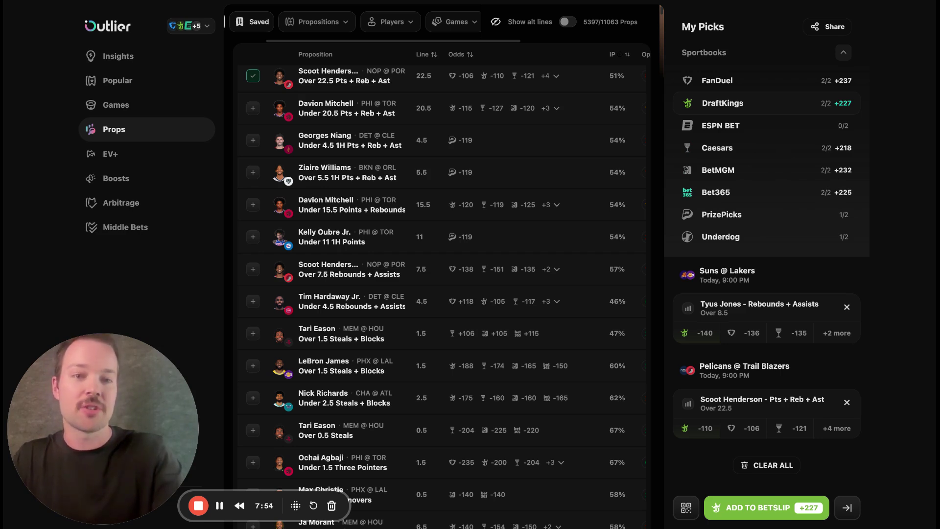
{"action": "left_click", "coordinate": [716, 192]}
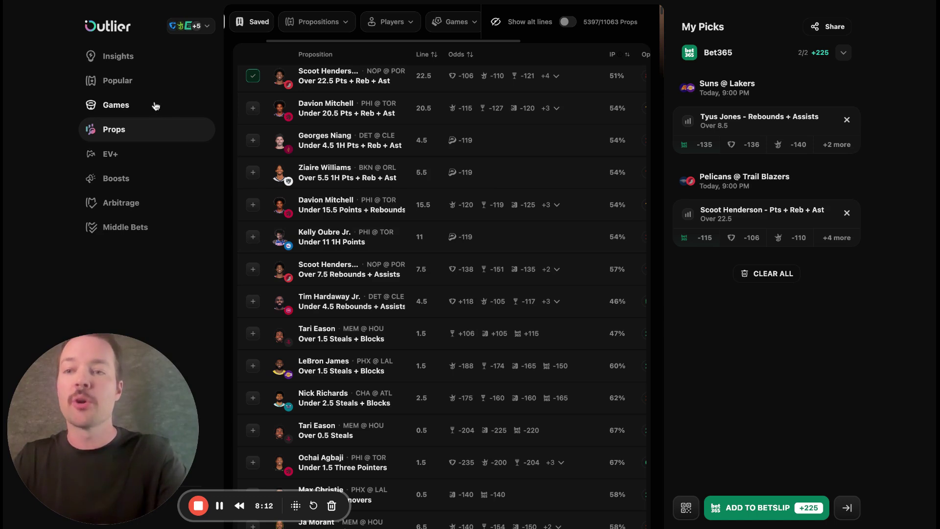
- View the NBA games page, switch to the Positive EV page and collapse the picks panel
{"action": "left_click", "coordinate": [133, 108]}
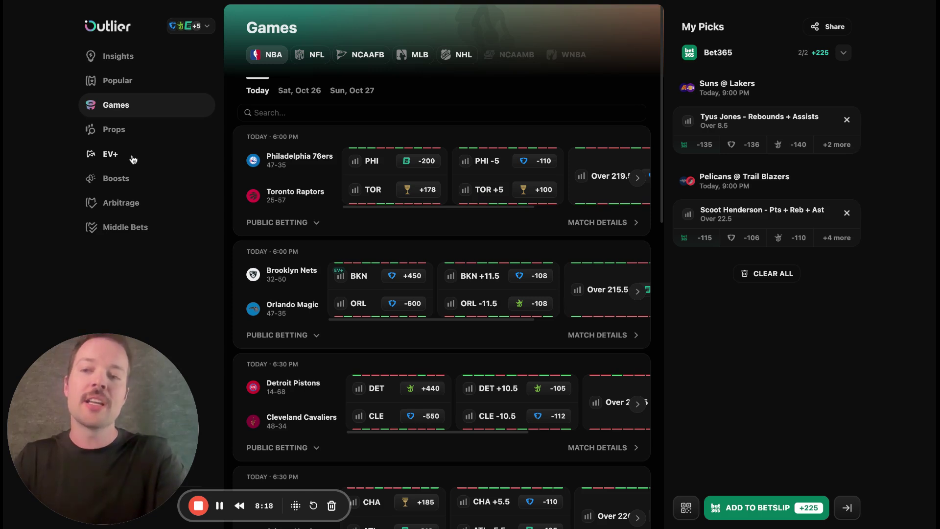
{"action": "left_click", "coordinate": [130, 155]}
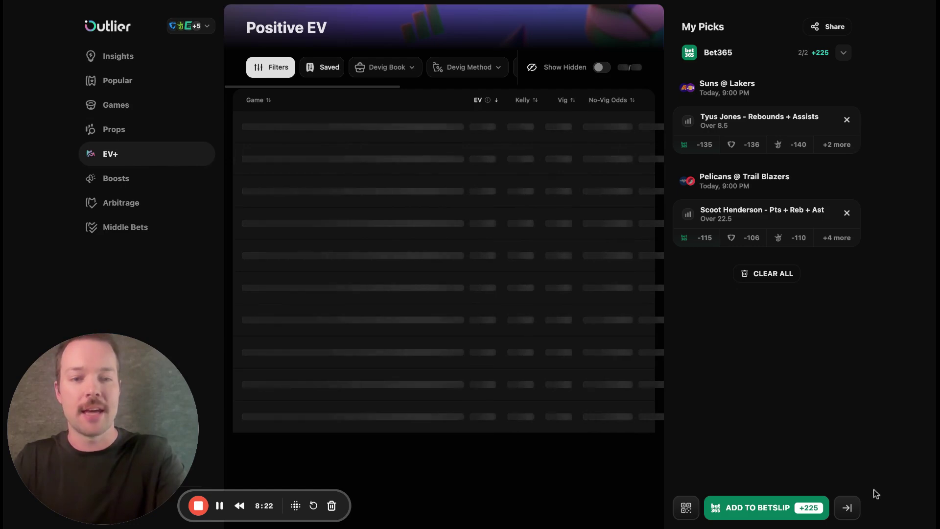
{"action": "left_click", "coordinate": [846, 507]}
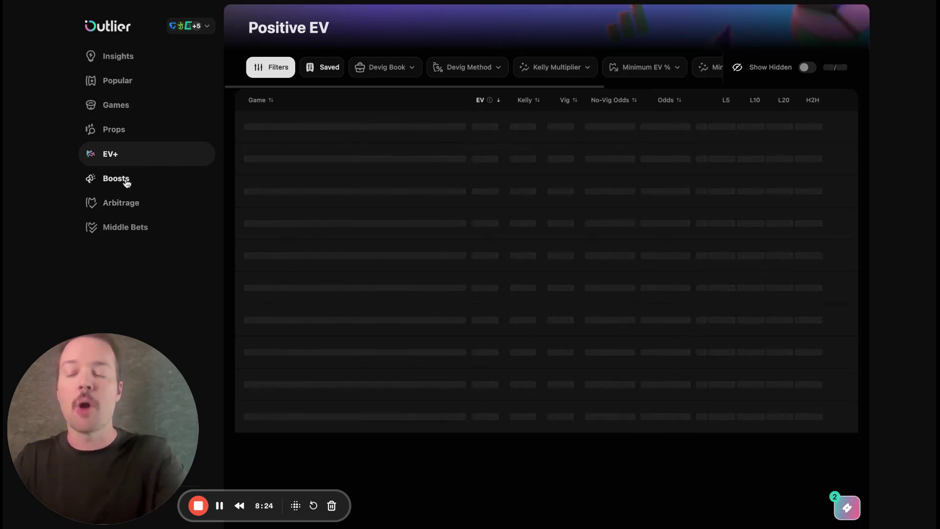